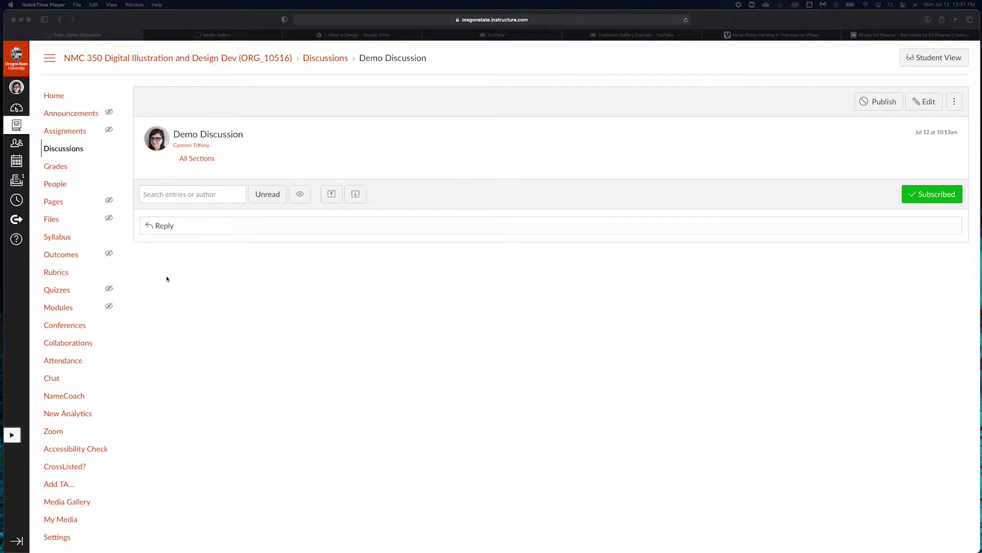
Go to the course Files and upload the 1.7 MB pancake photo pexels-pixabay-357573.jpg
click(457, 129)
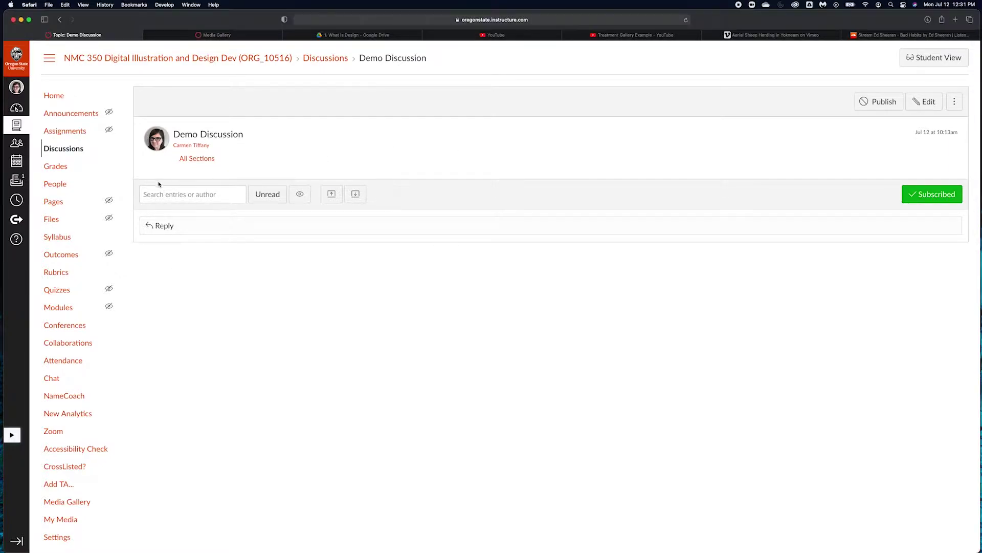
click(159, 226)
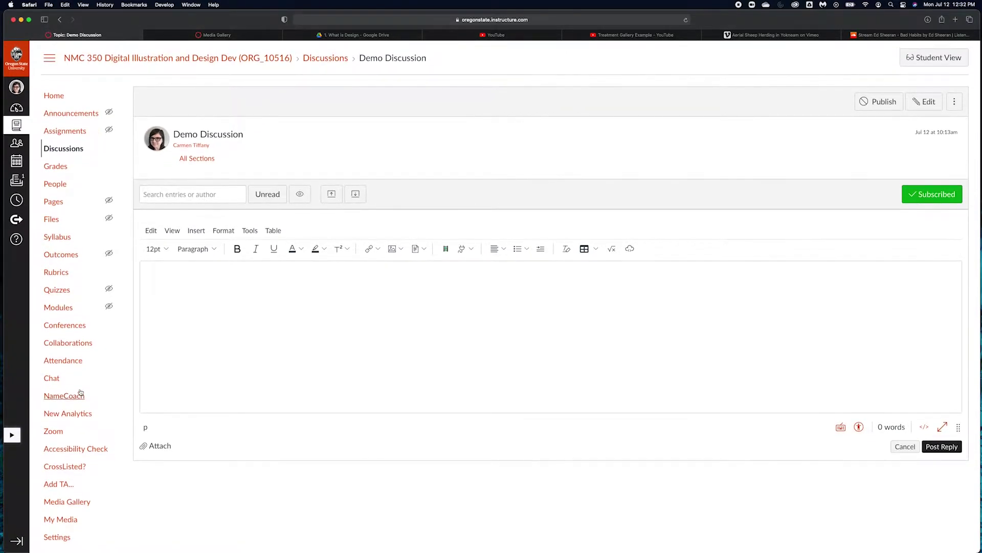
click(51, 219)
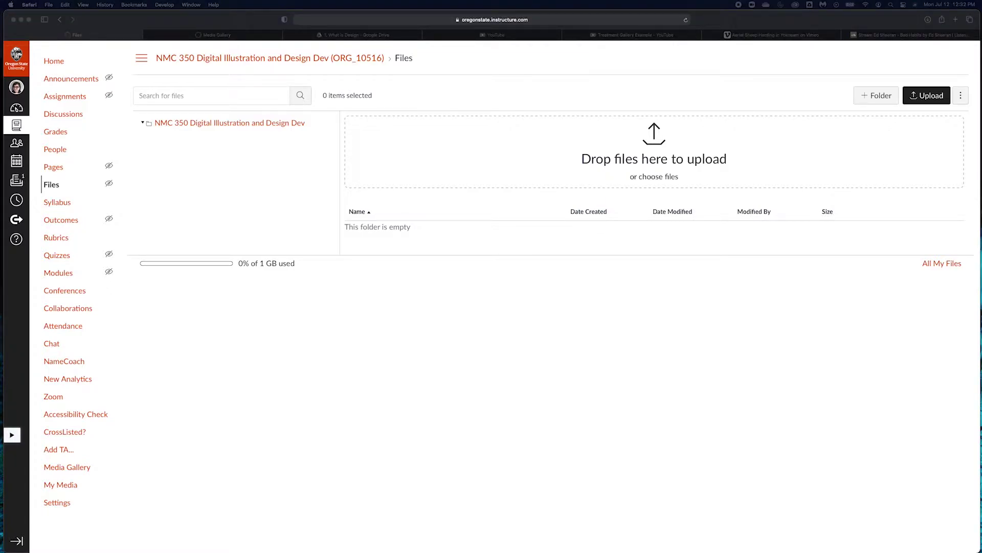
drag(911, 347, 623, 154)
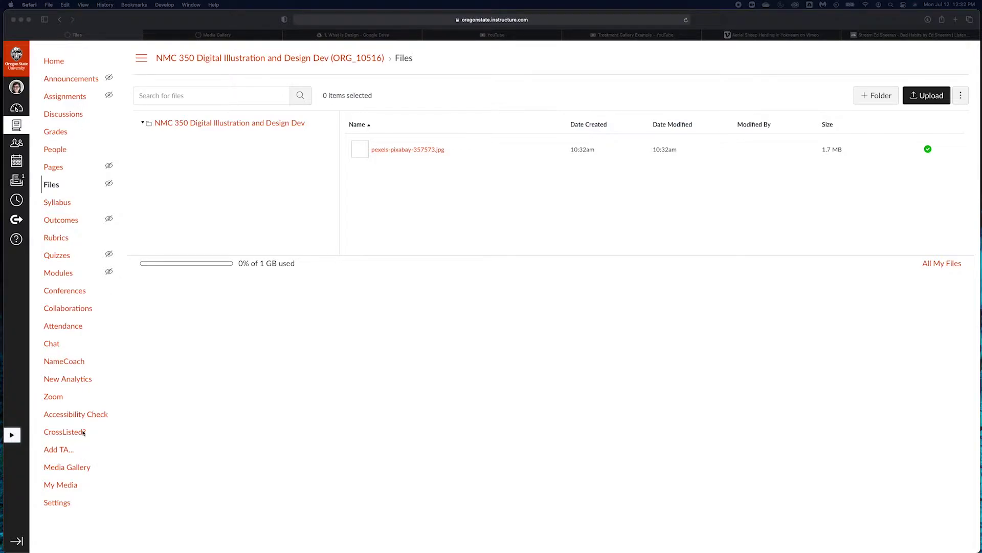
Open Demo Discussion from the course discussions and start a reply
click(63, 115)
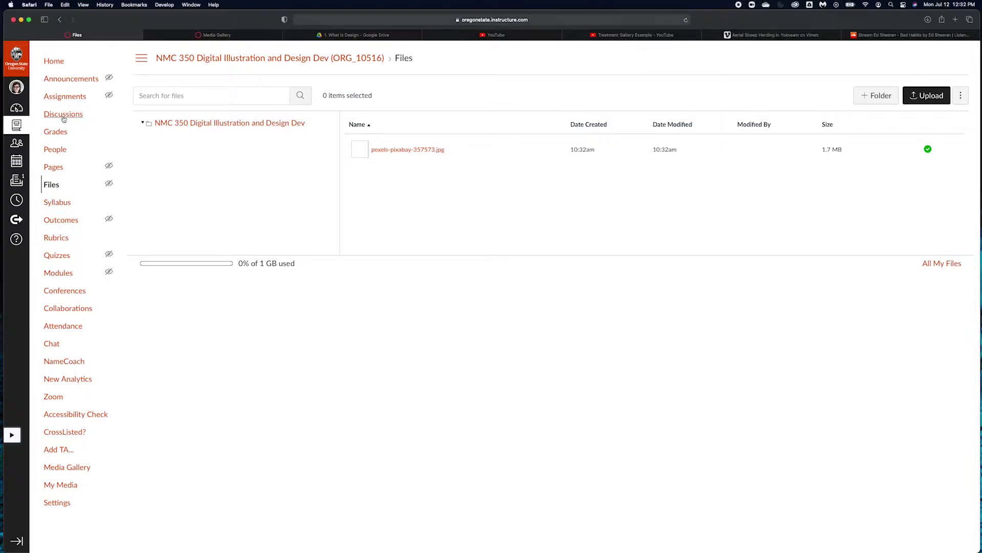
click(63, 115)
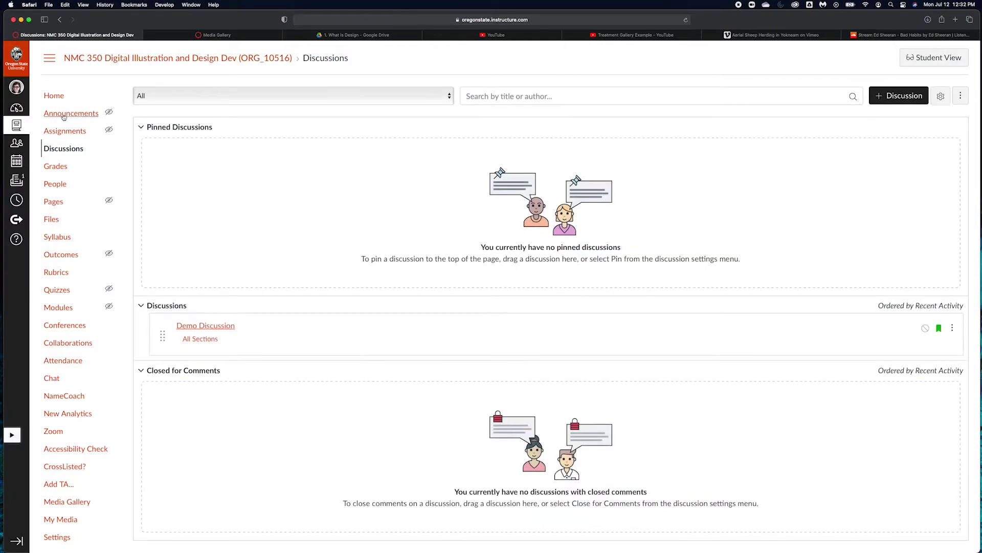
scroll(429, 416, down, 1)
click(231, 315)
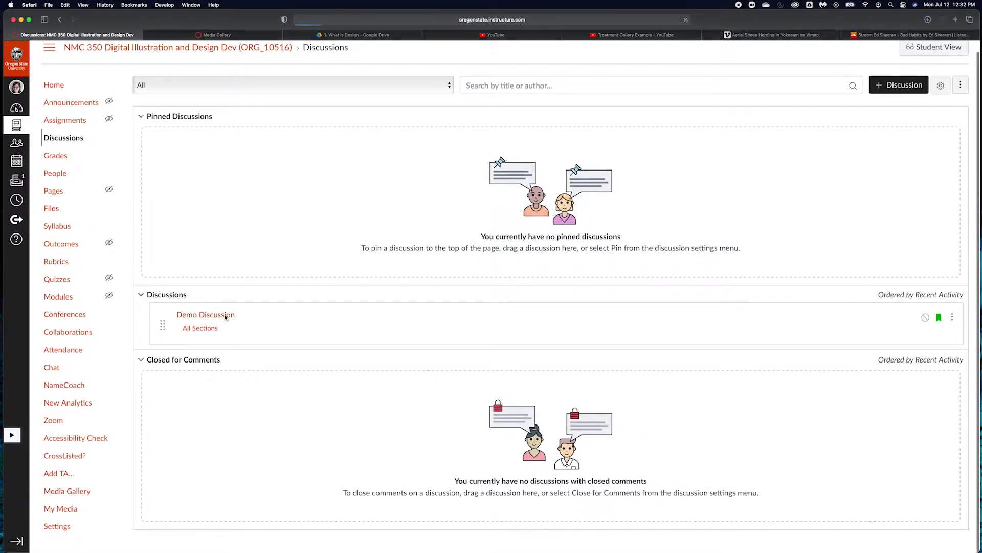
click(219, 218)
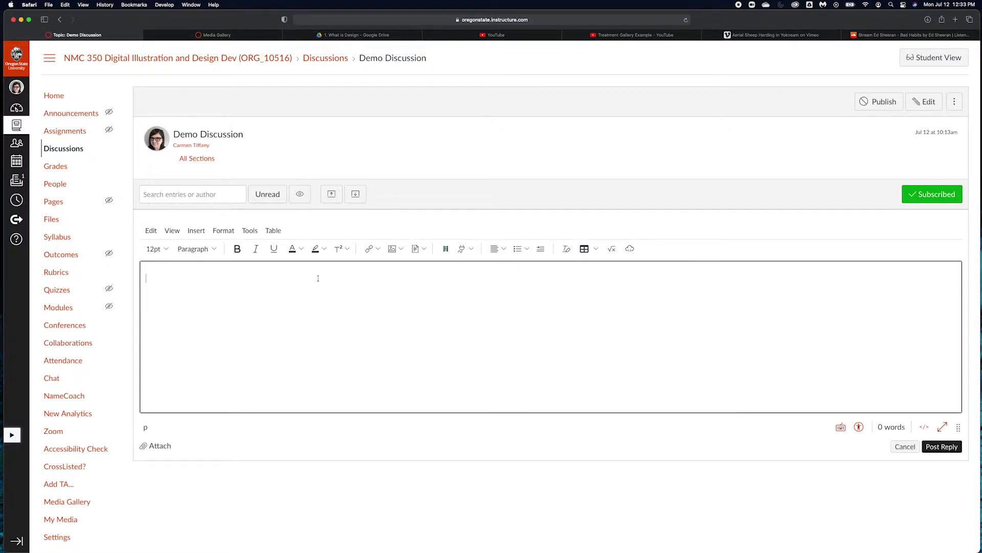
Show the Course Images panel listing the uploaded pancake photo
click(424, 249)
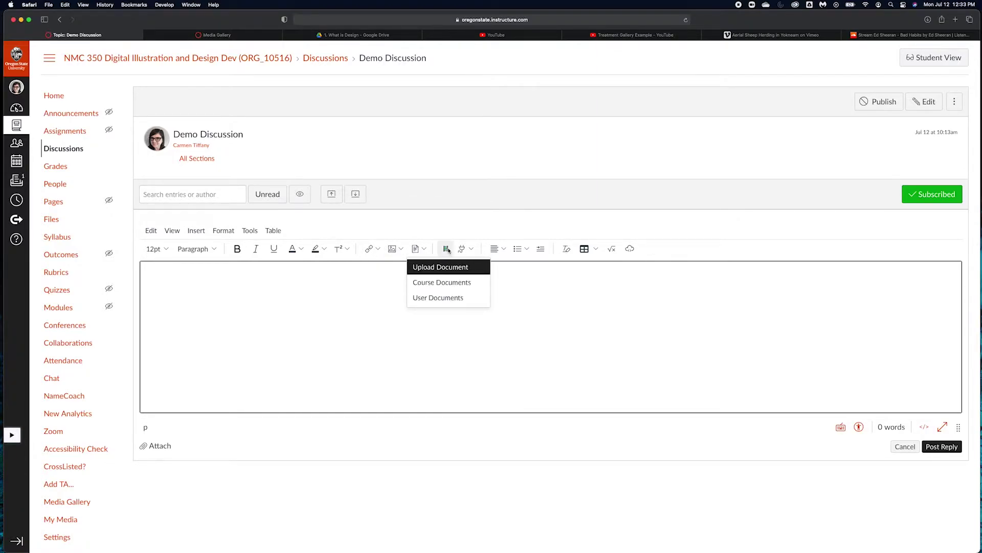
click(401, 249)
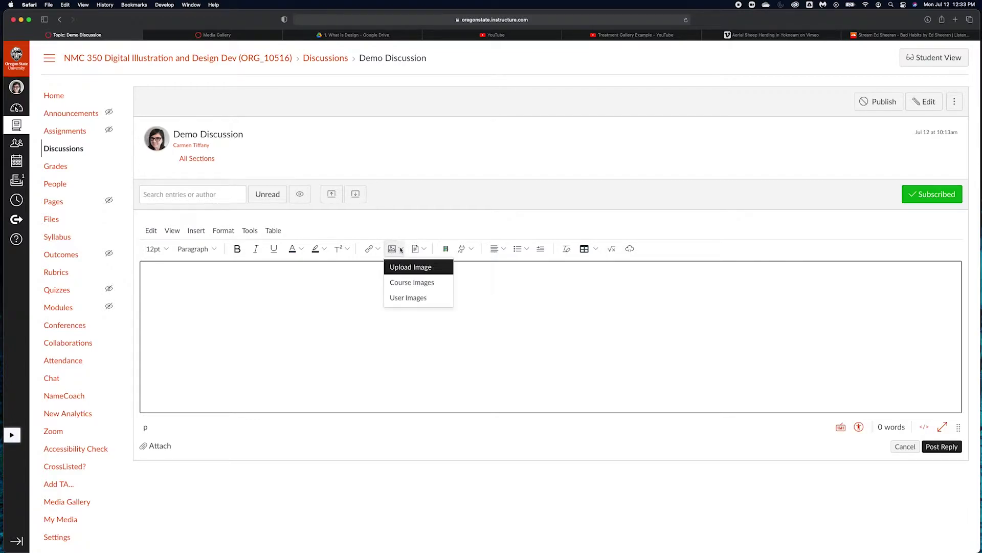
click(410, 283)
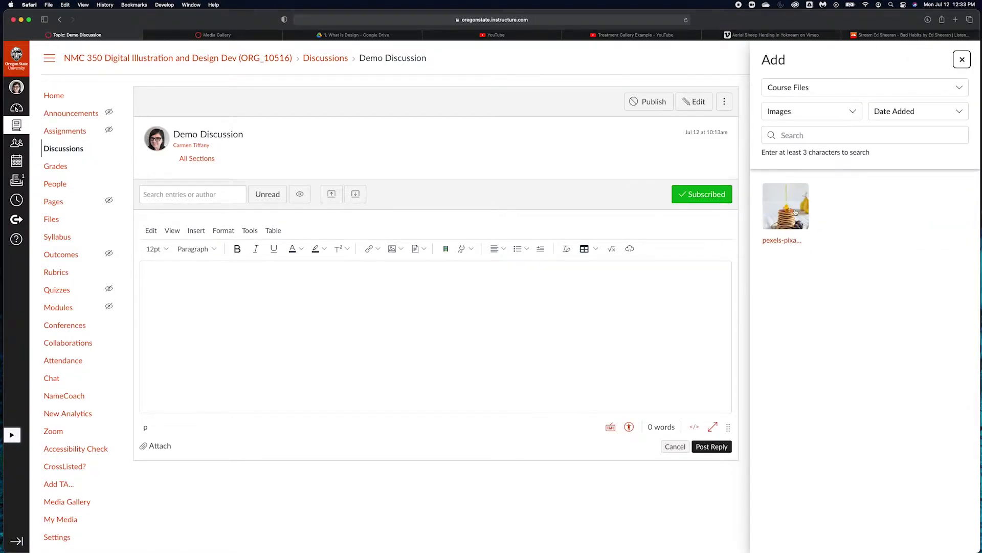
Insert the pancake photo into the reply and resize it smaller
click(792, 209)
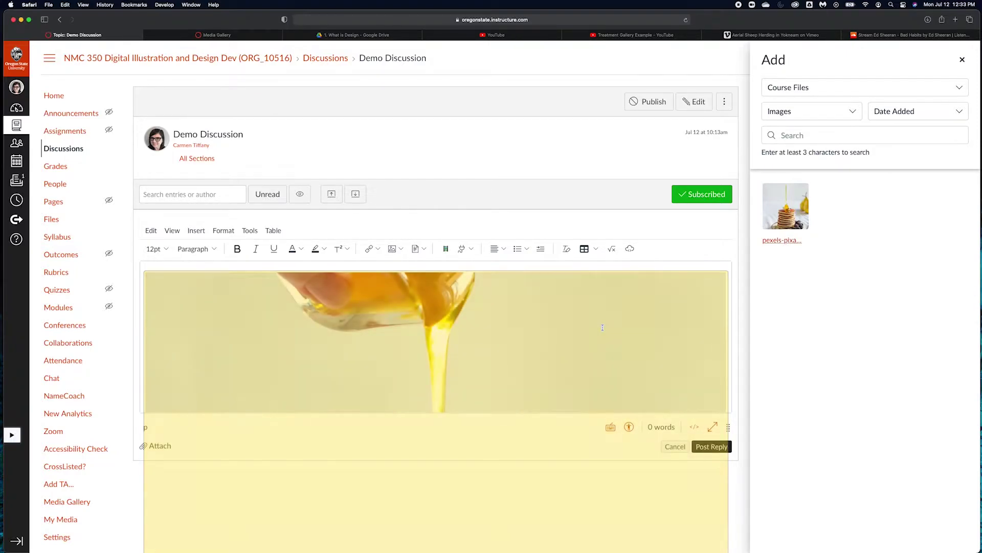
scroll(604, 327, down, 8)
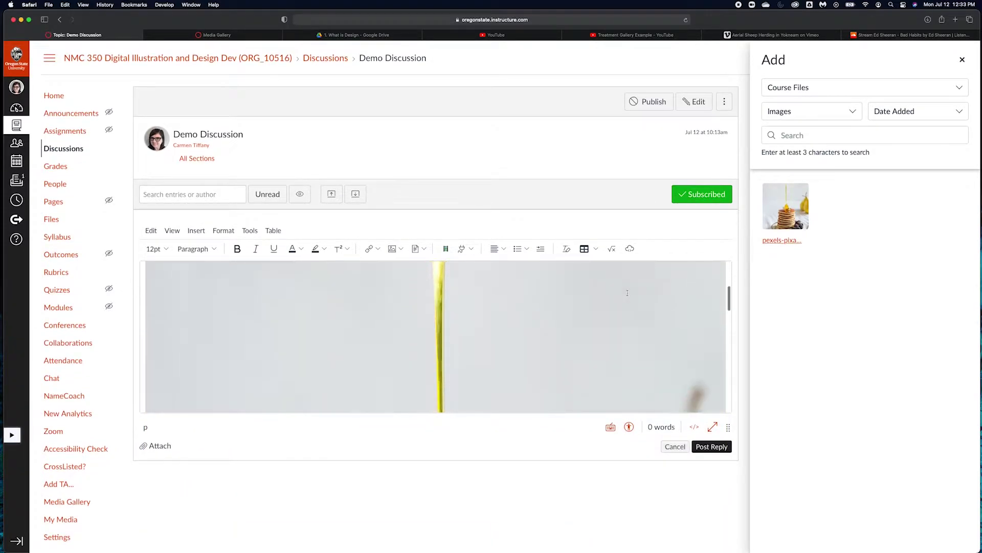
scroll(627, 292, down, 3)
scroll(627, 293, up, 10)
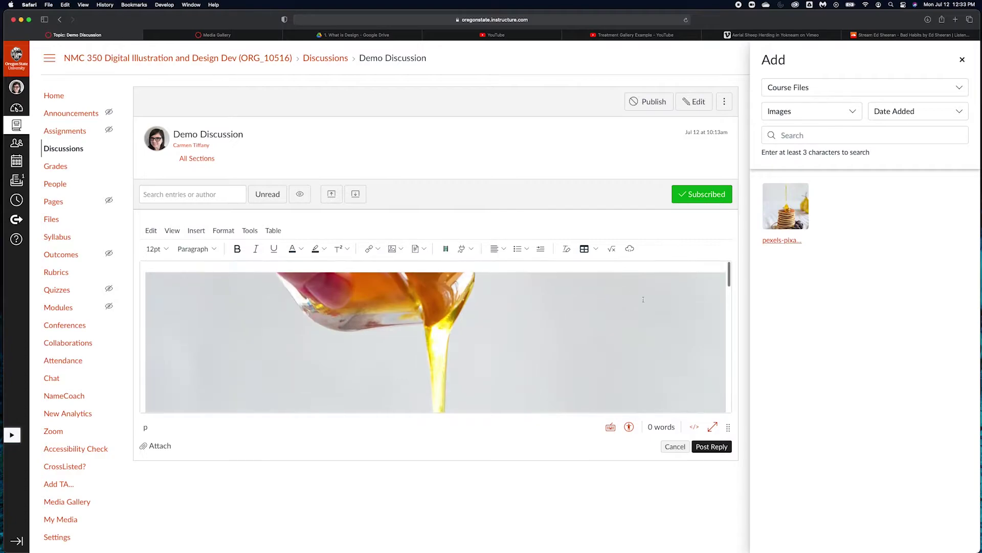
click(643, 299)
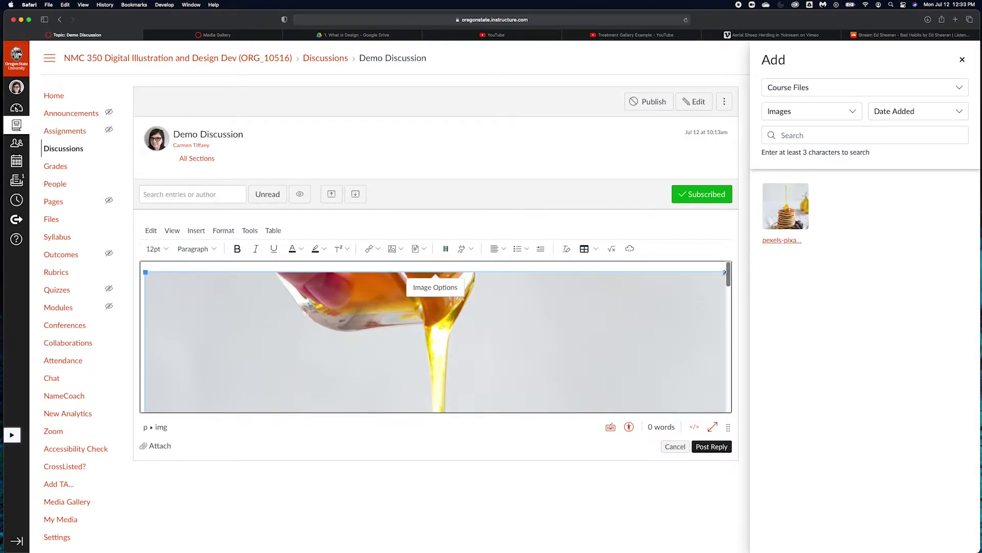
drag(726, 272, 346, 355)
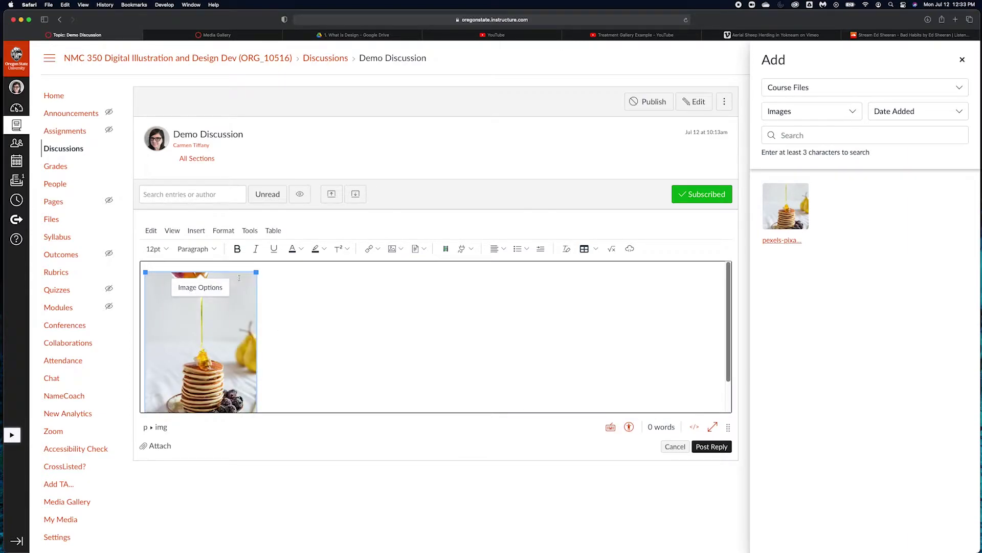
drag(256, 271, 285, 273)
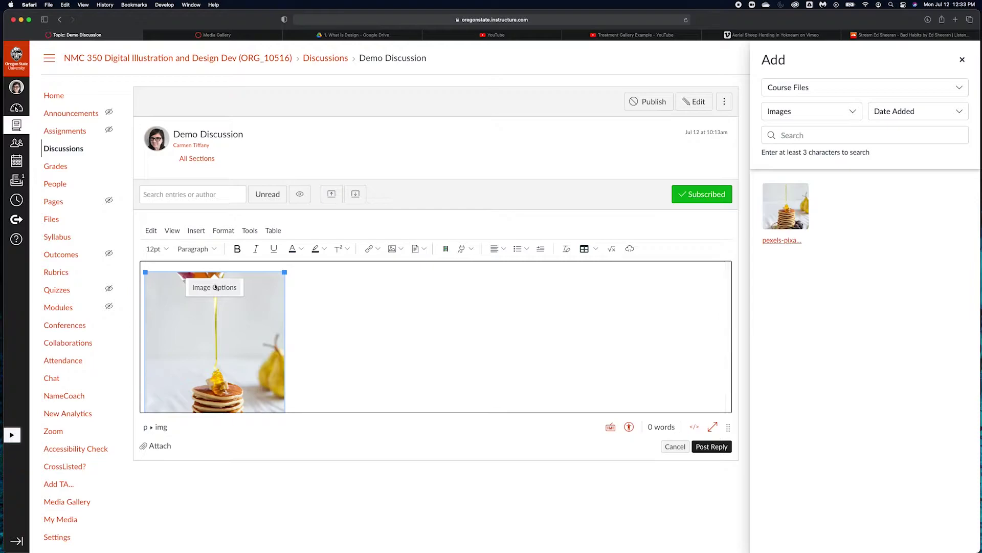
click(386, 292)
Post the reply with the resized pancake image
scroll(422, 383, down, 3)
scroll(422, 382, up, 3)
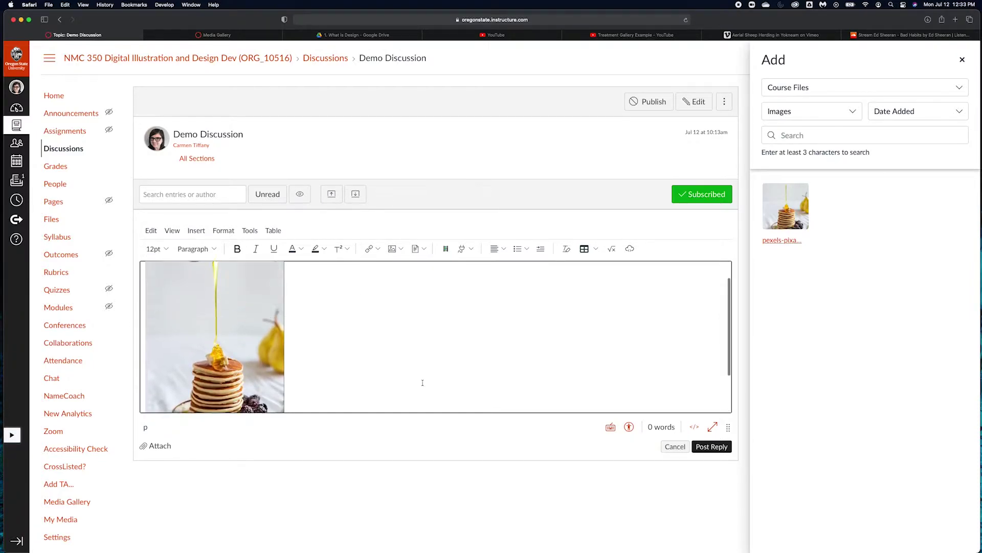
click(708, 448)
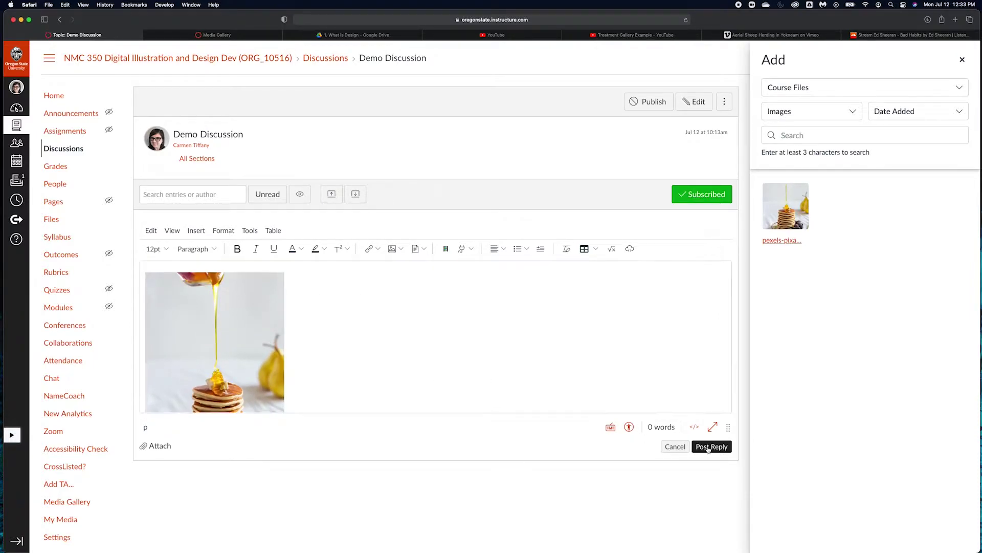
scroll(466, 346, down, 2)
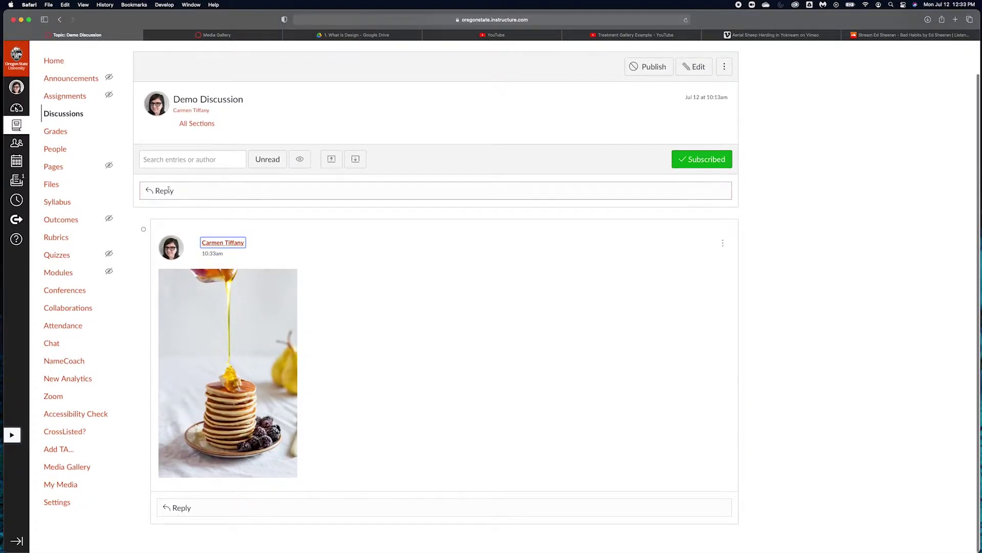
Start another reply and choose to upload an image from the computer
click(152, 191)
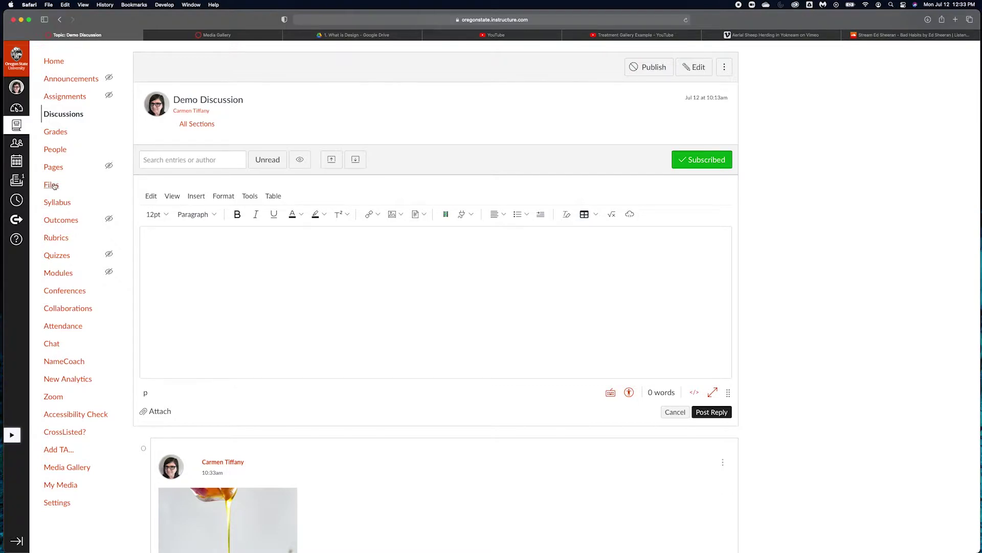
click(401, 214)
click(404, 231)
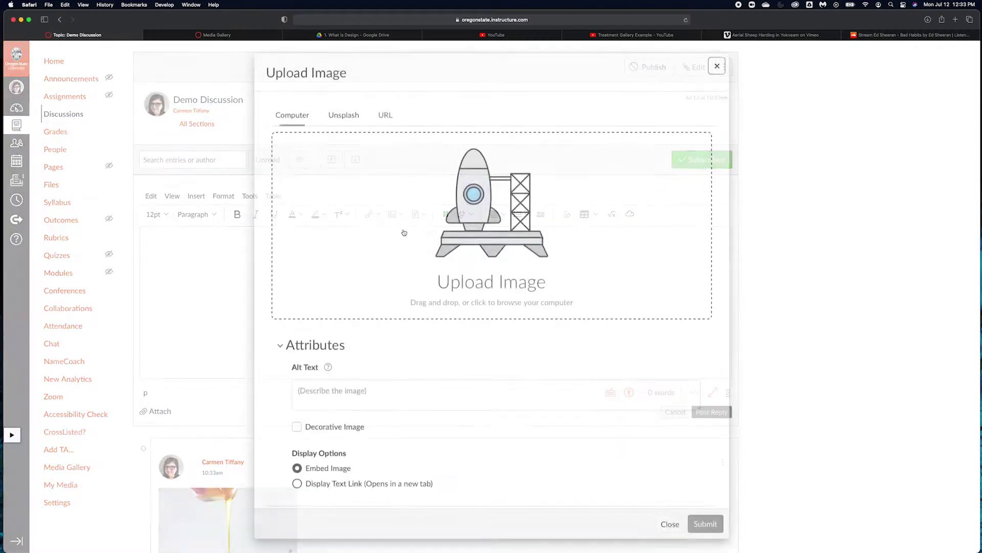
Pick pexels-pixabay-357573.jpg from the Desktop and embed it in the reply
click(519, 222)
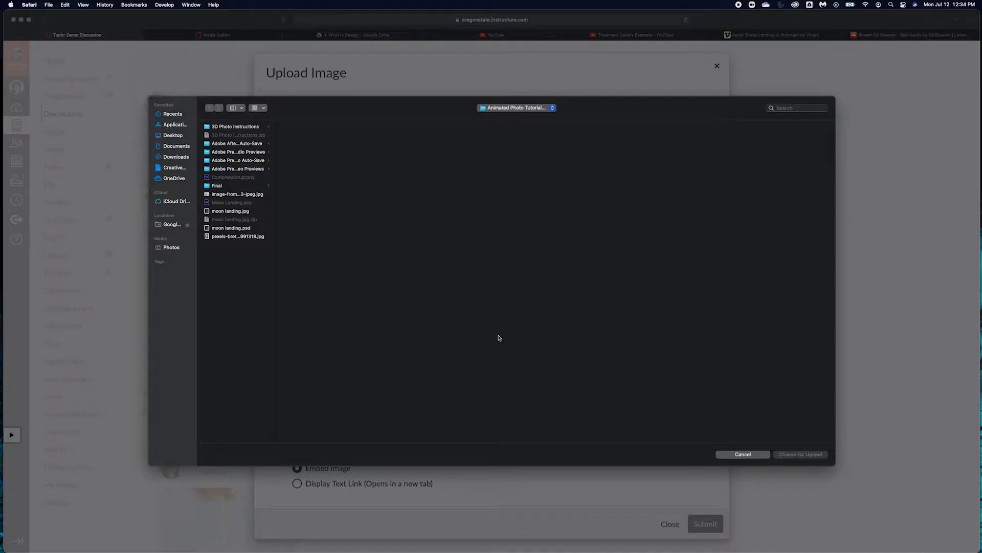
click(171, 136)
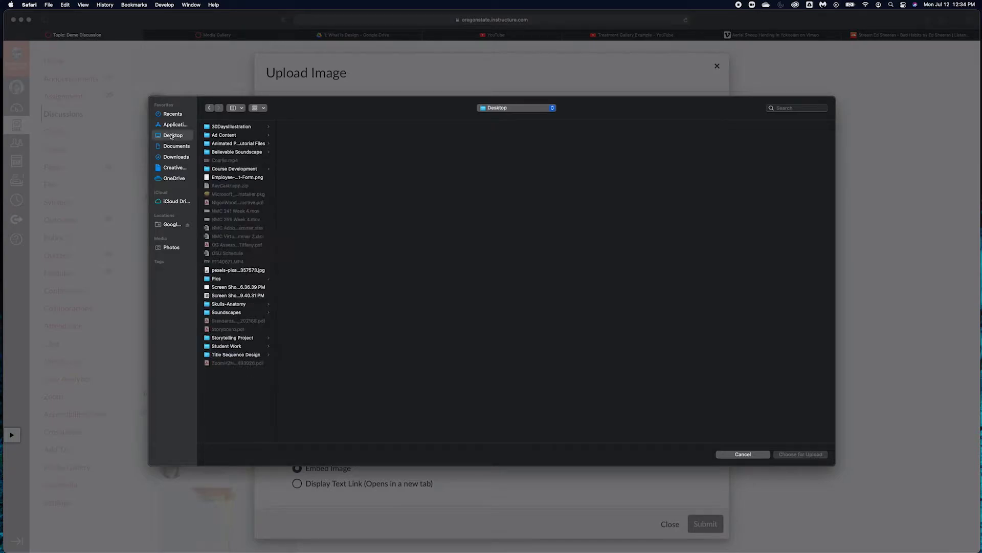
click(238, 270)
click(801, 454)
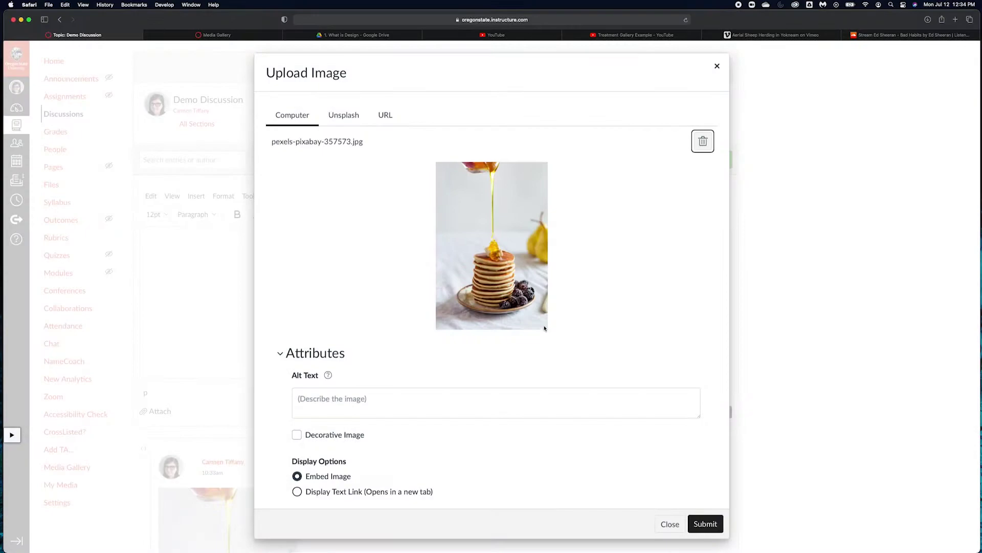
scroll(541, 341, down, 1)
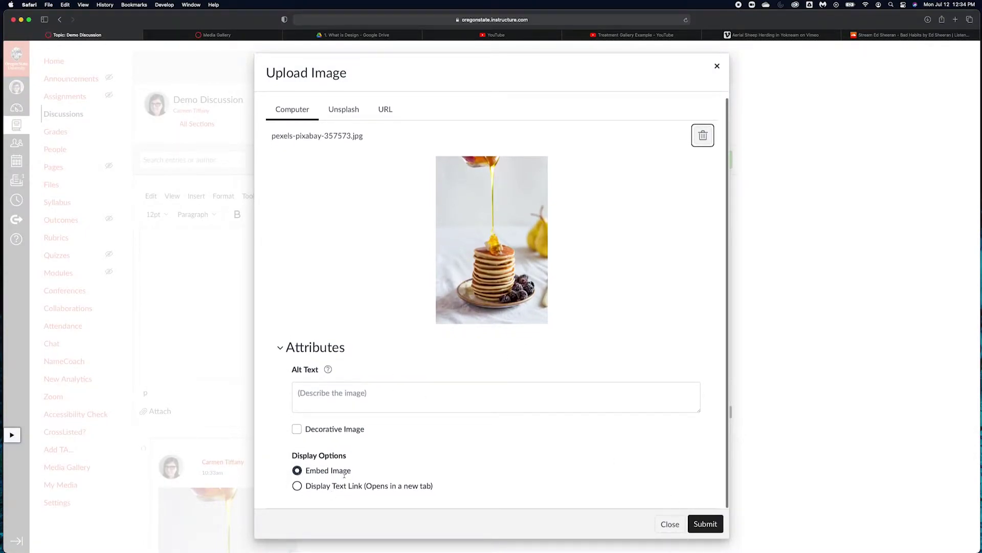
click(702, 522)
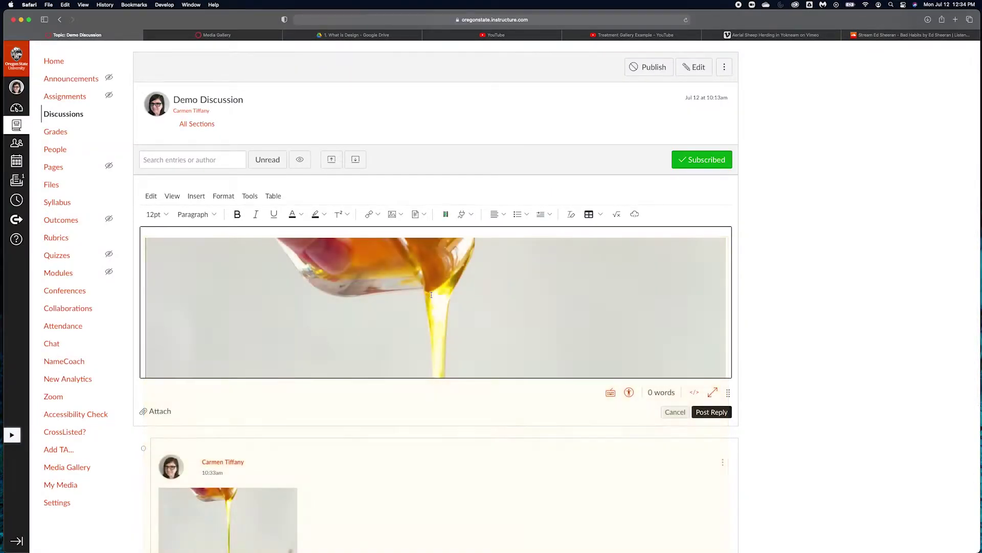
Shrink the embedded pancake photo, post the second reply, and start a new empty reply
drag(725, 237, 258, 333)
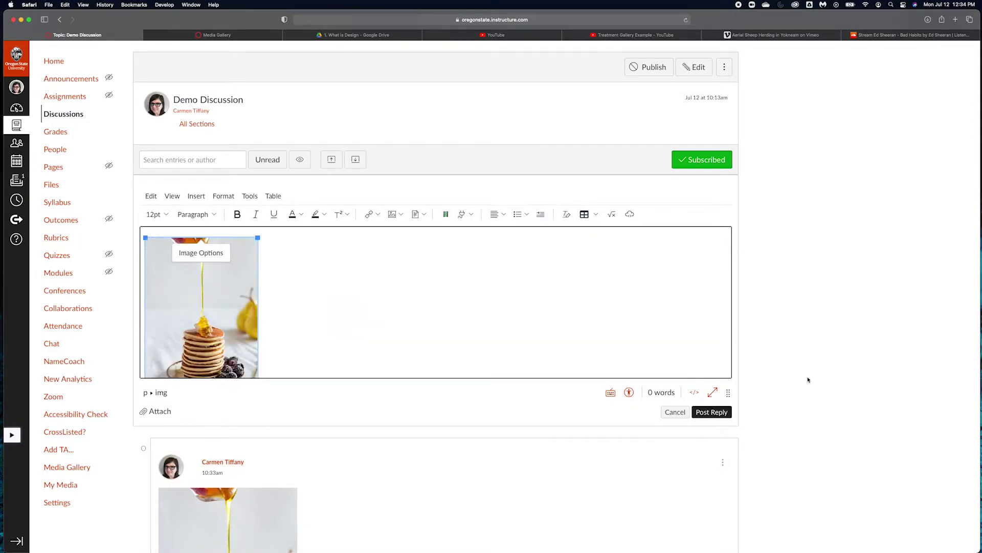
click(711, 412)
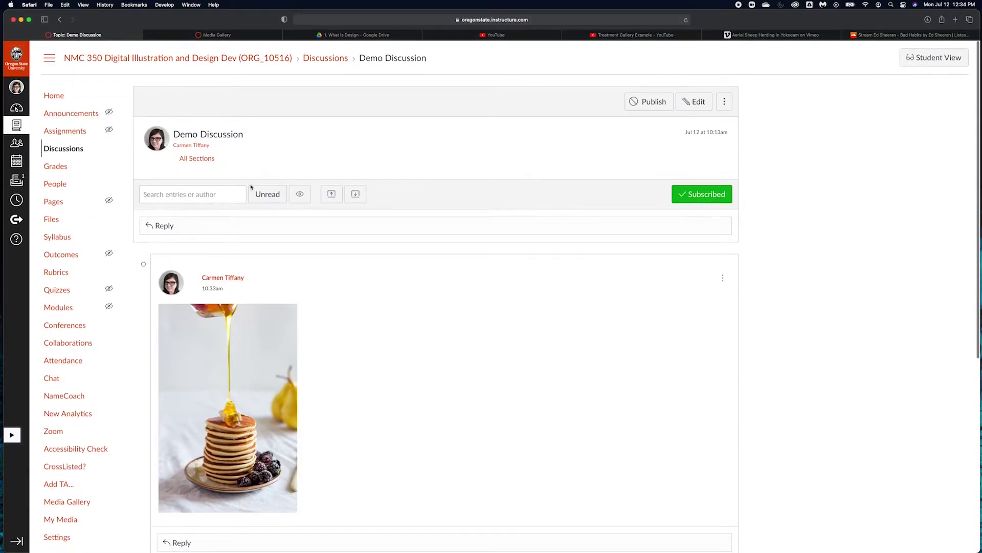
click(162, 225)
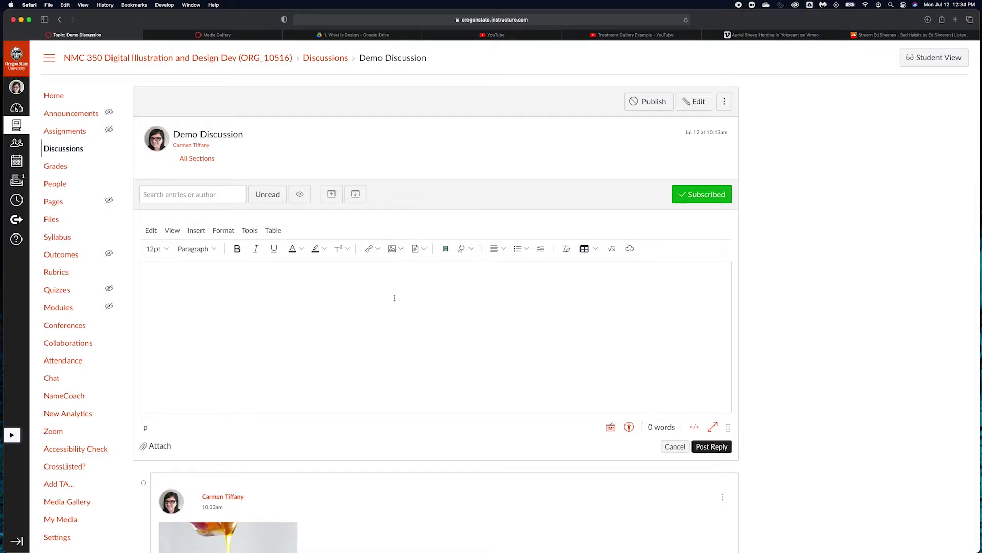
Choose Upload Image and pick moon-landing_compressed.gif from the Desktop's Tutorials > 3D Photo > Edited folder
click(401, 250)
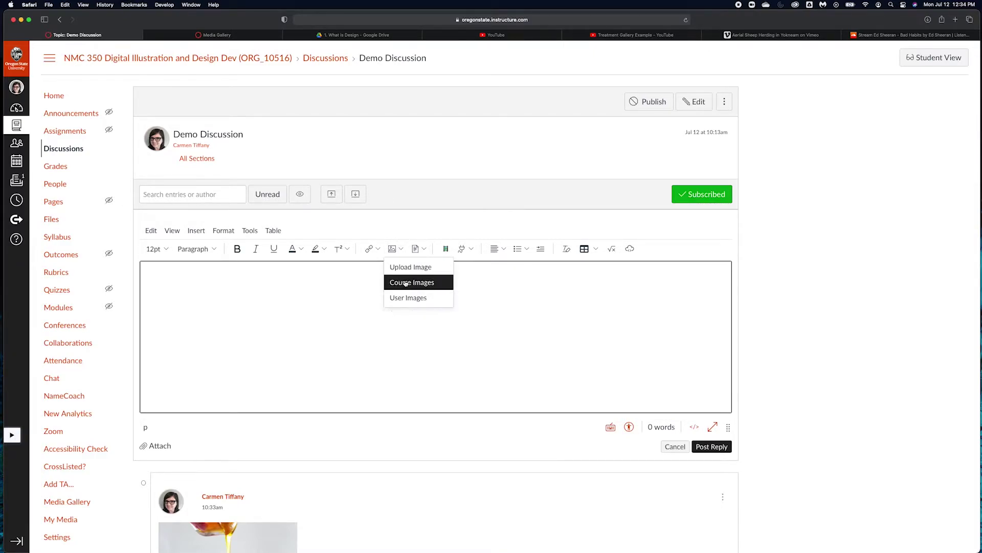
click(408, 267)
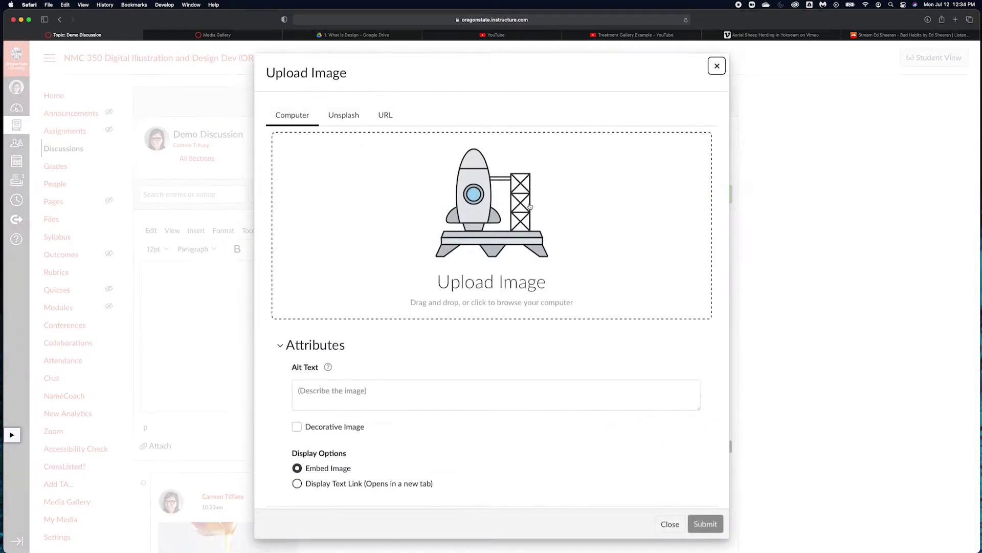
click(490, 266)
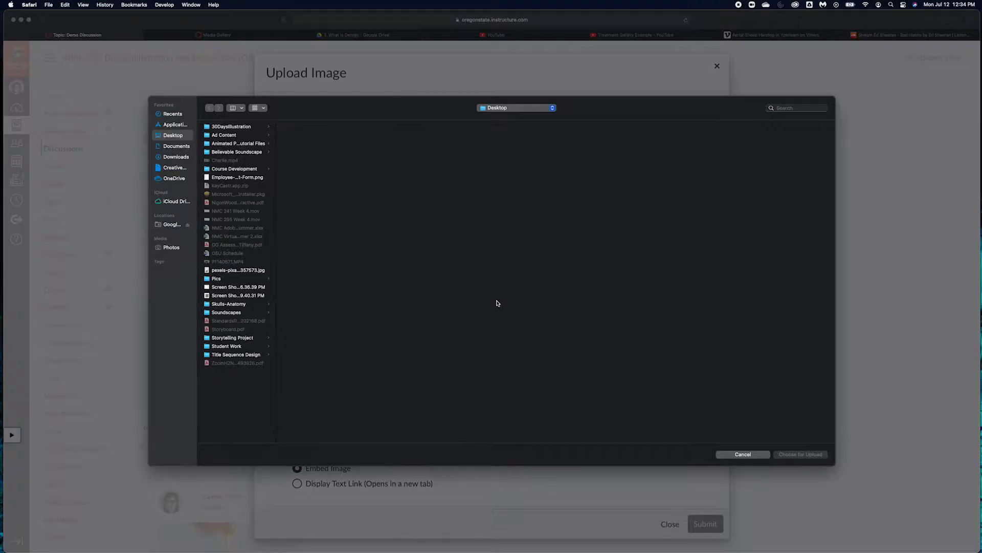
click(240, 143)
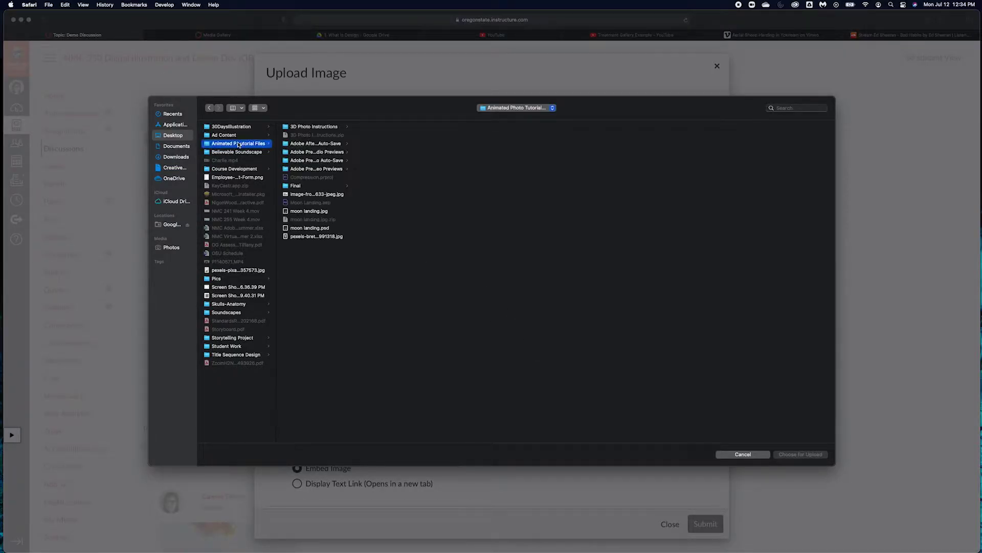
click(227, 152)
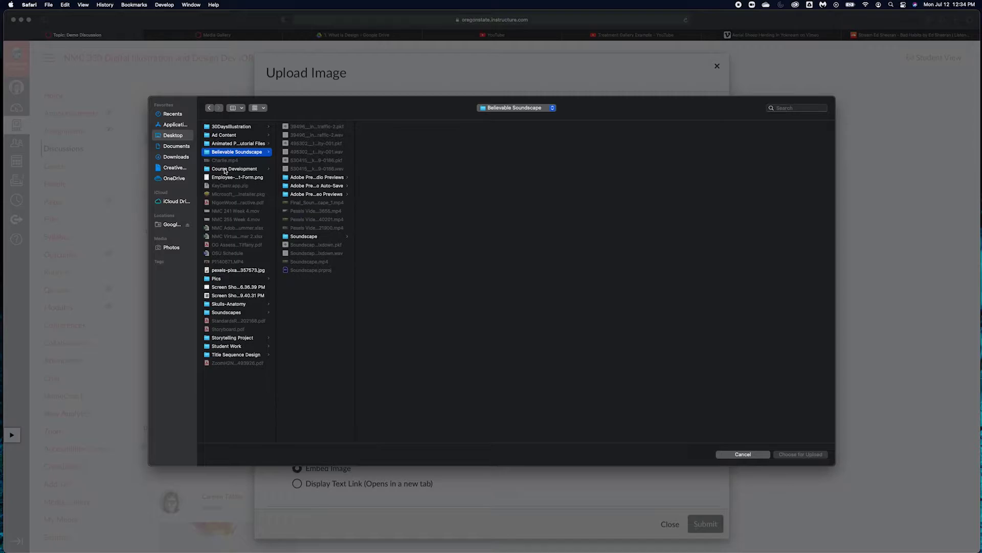
click(224, 170)
click(306, 152)
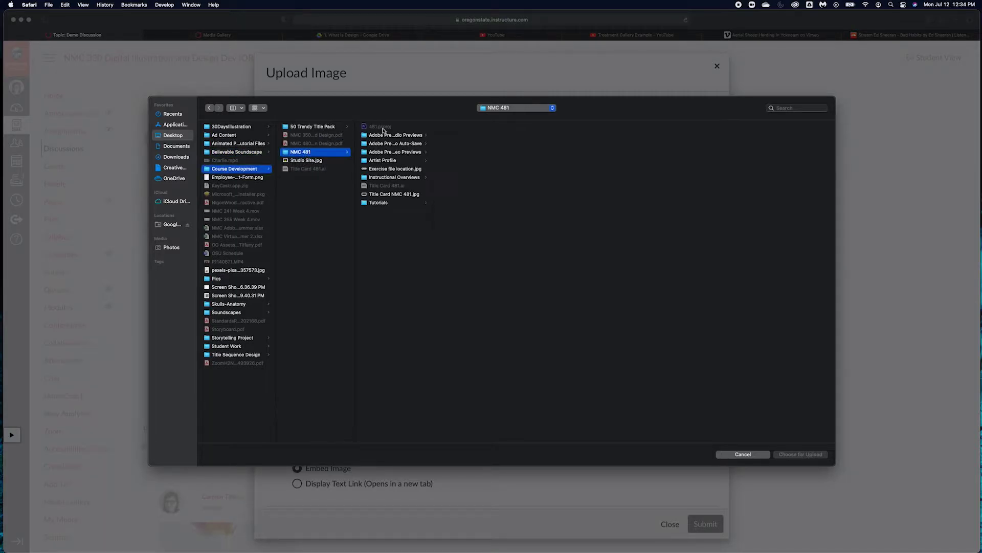
click(381, 202)
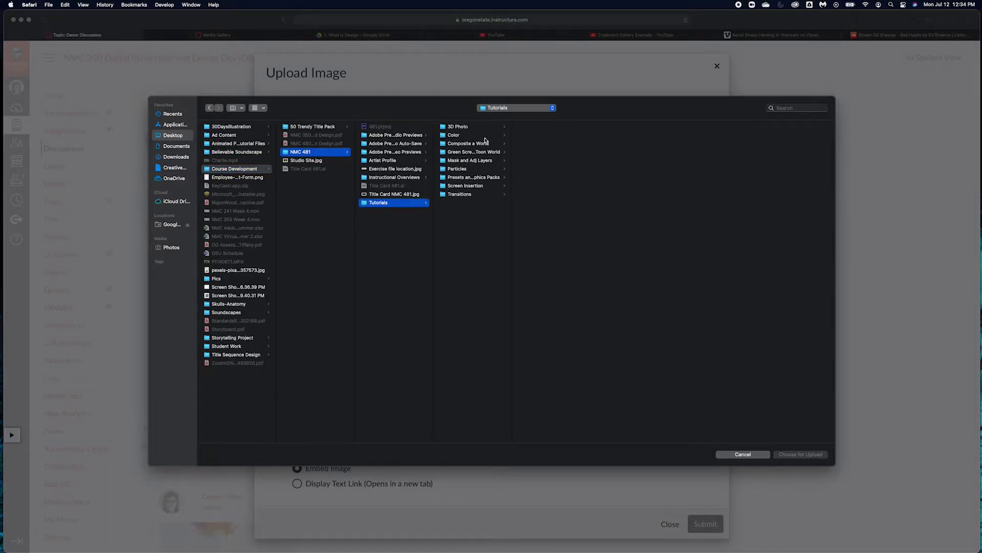
click(460, 126)
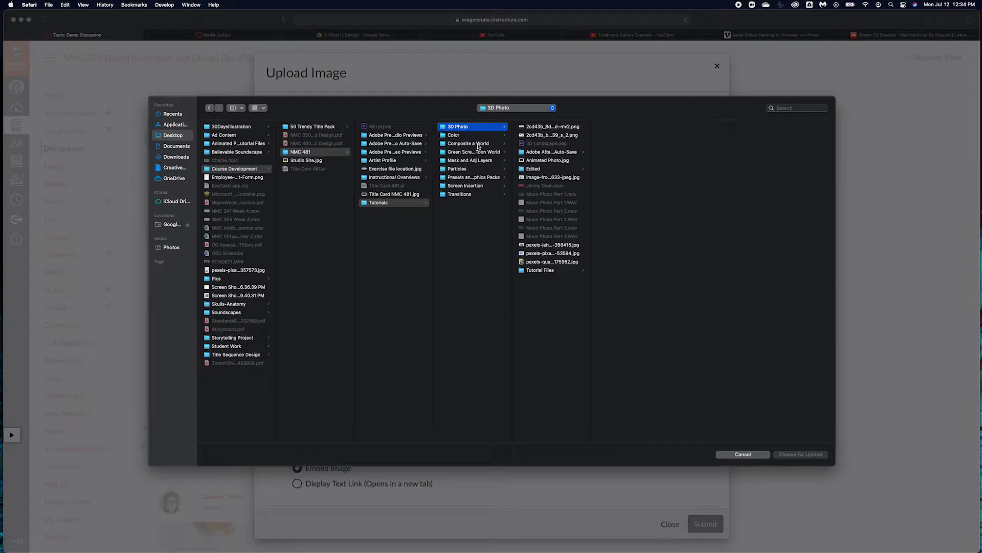
click(535, 168)
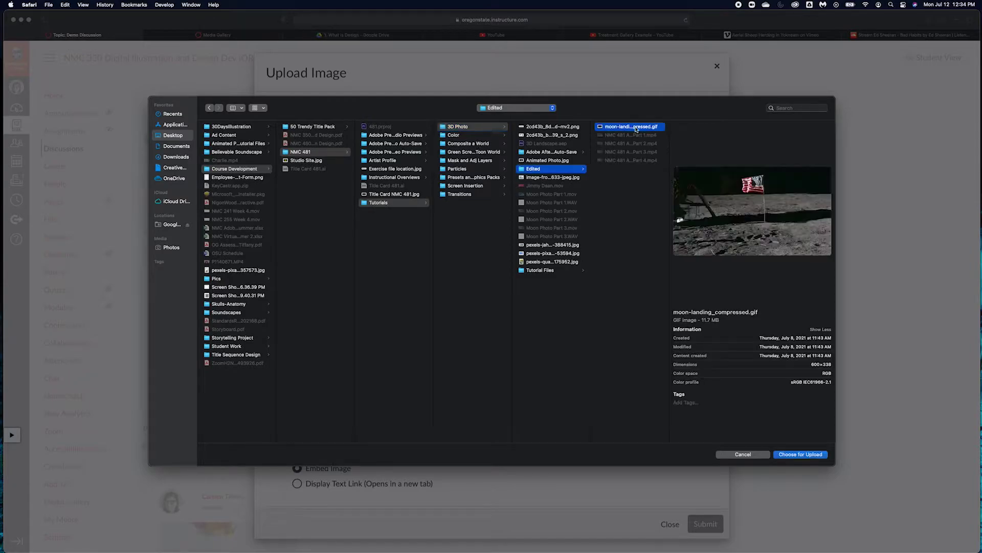
click(797, 455)
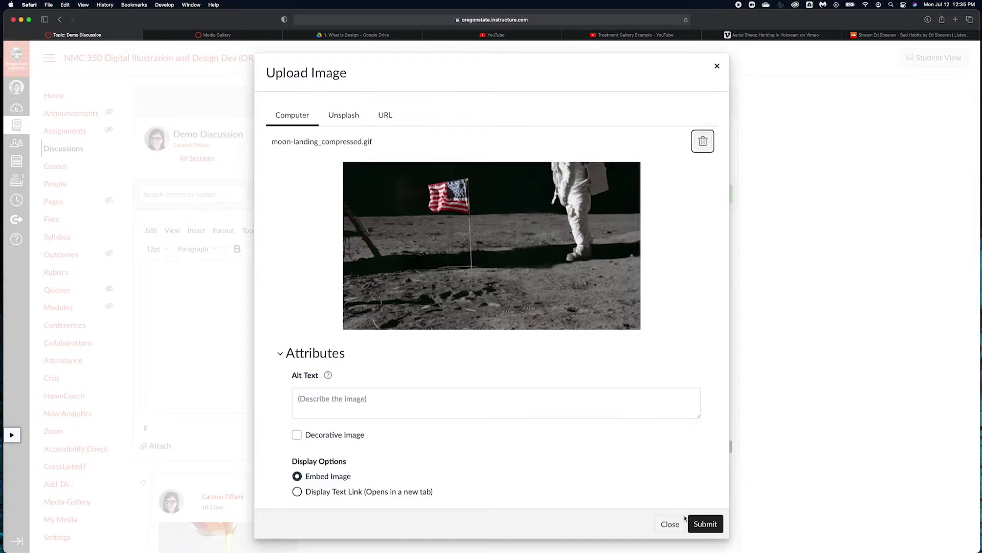
Embed the moon-landing GIF, post the reply, and reload the discussion page
click(701, 523)
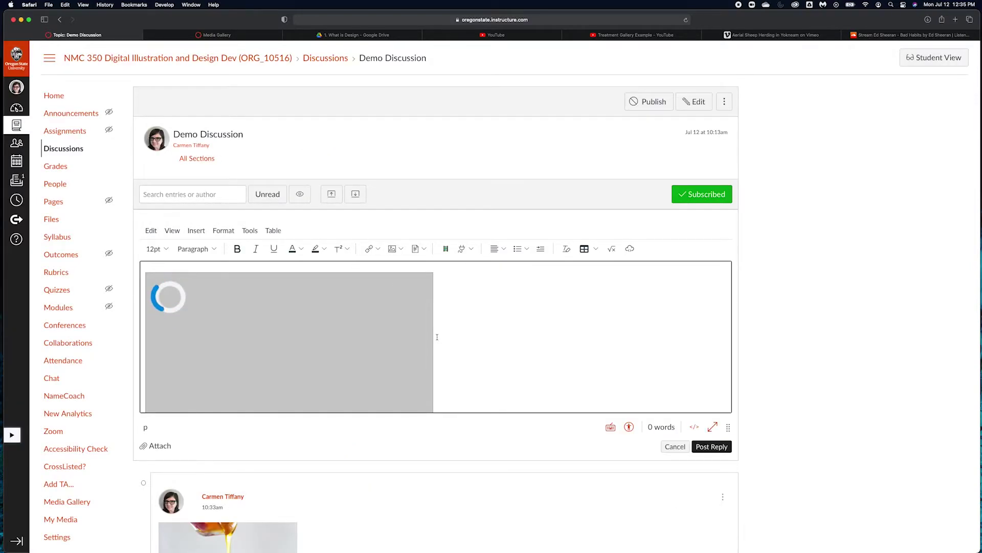
scroll(495, 343, down, 1)
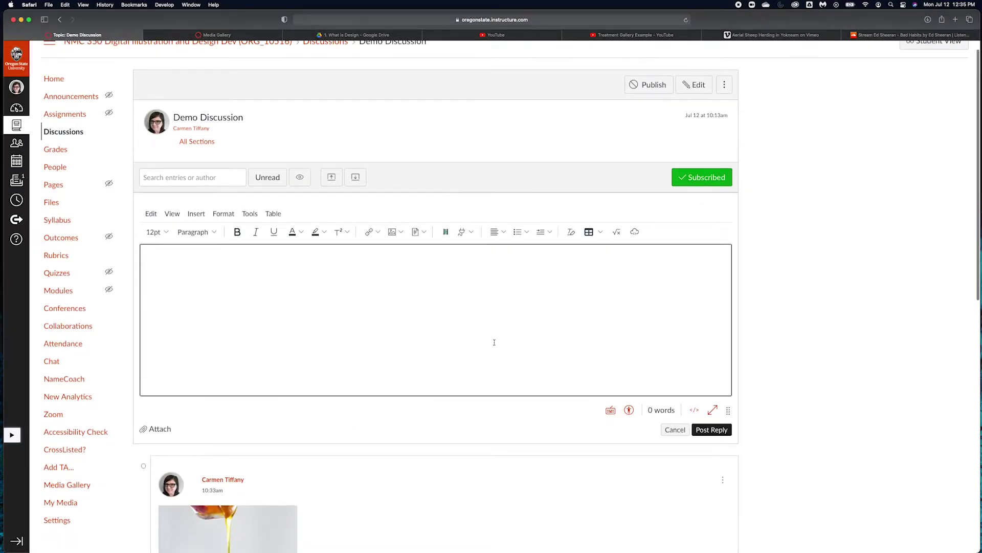
scroll(494, 343, up, 1)
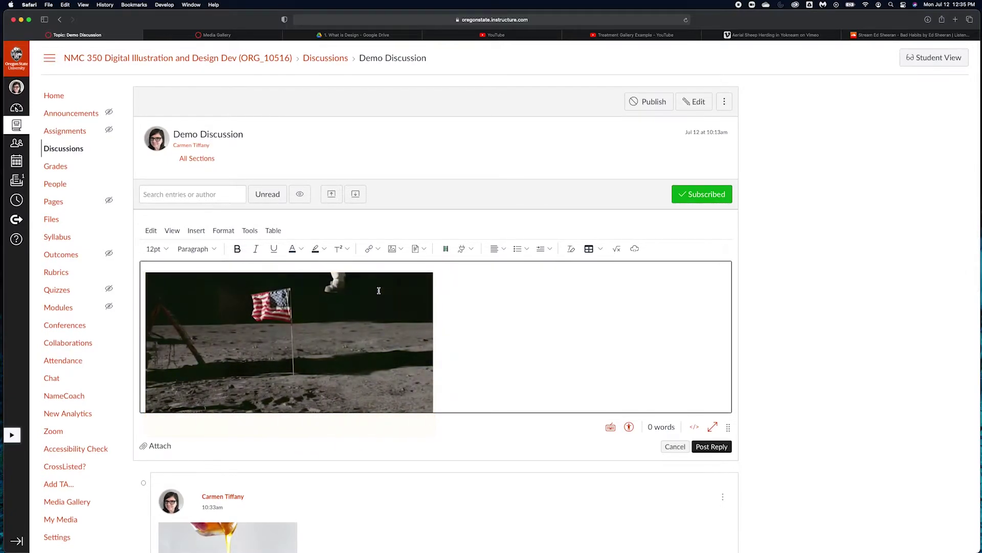
click(718, 446)
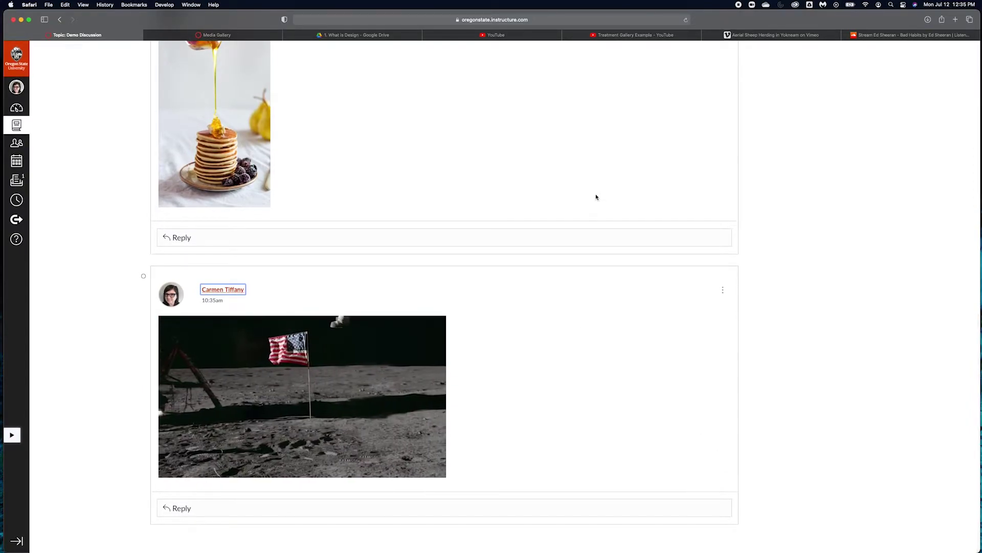
key(super+r)
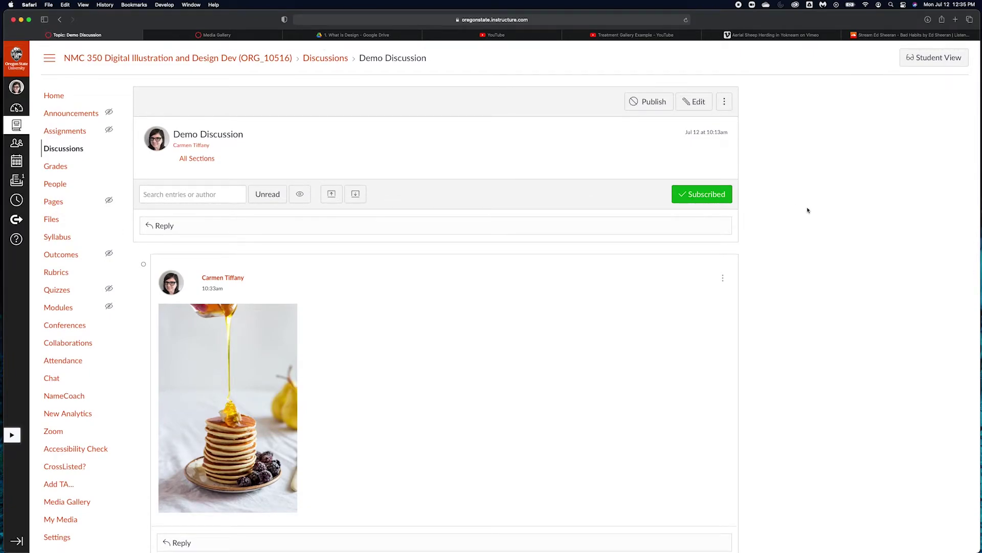
Start another reply, focus its body, and switch to the empty Media Gallery tab
click(149, 225)
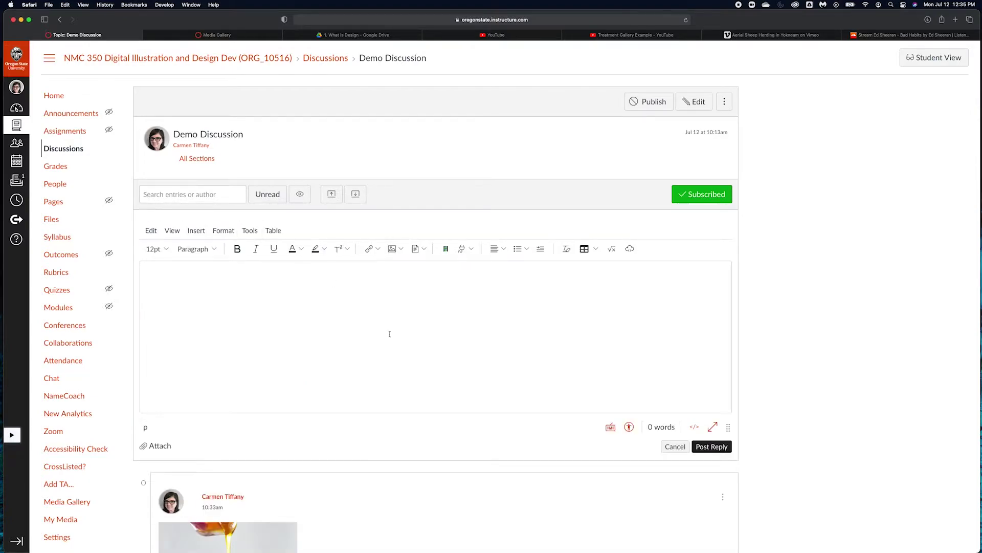
click(361, 279)
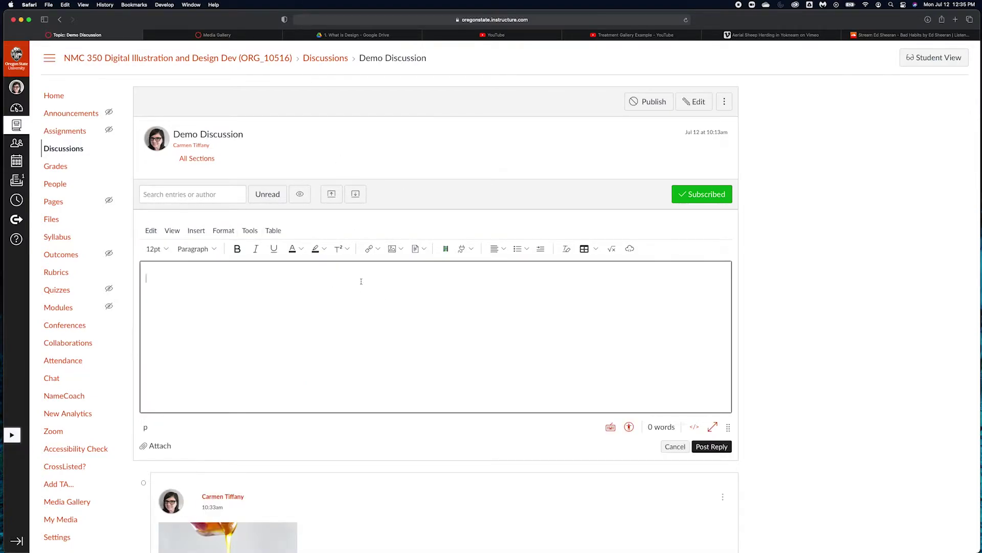
click(225, 34)
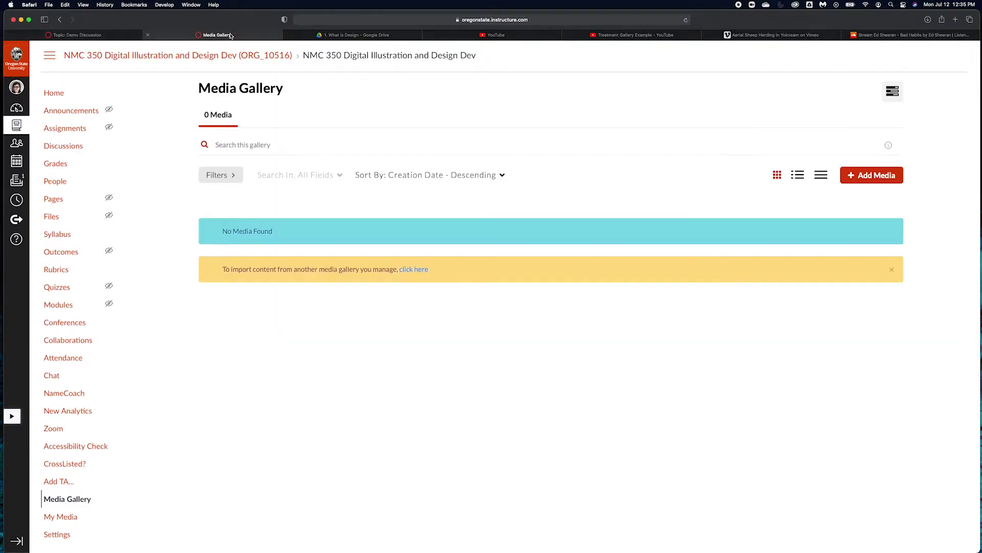
In My Media, try Add New > Media Upload and accept the upload terms
click(59, 519)
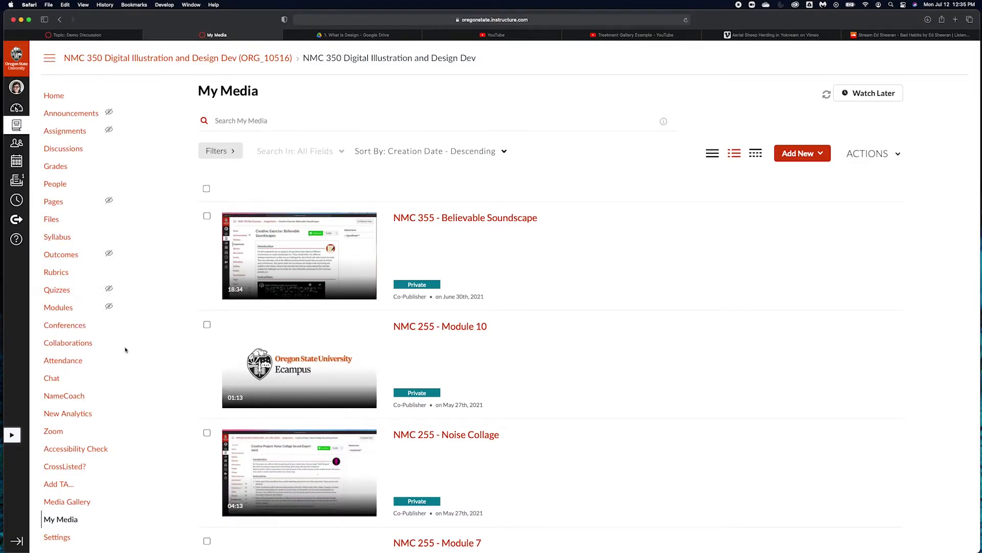
click(814, 156)
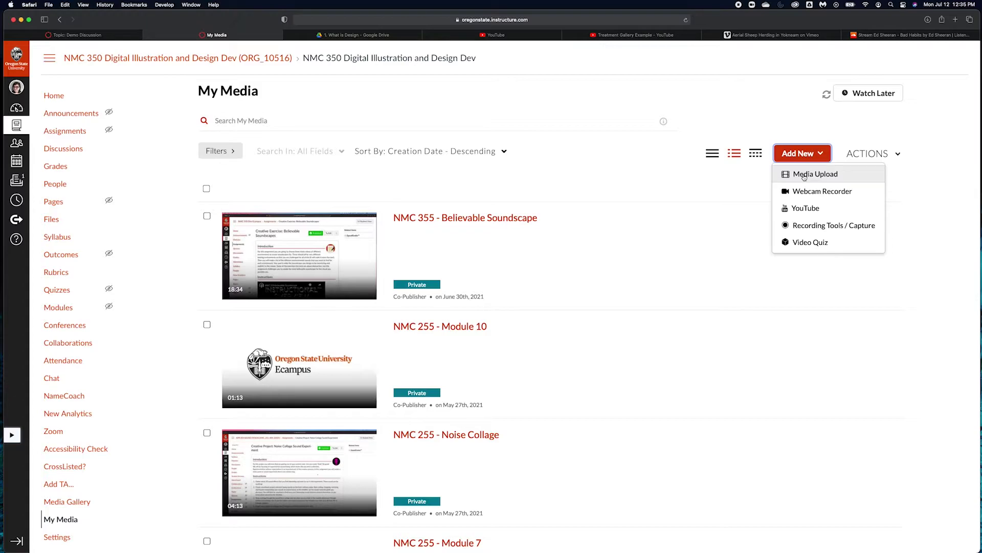
click(804, 174)
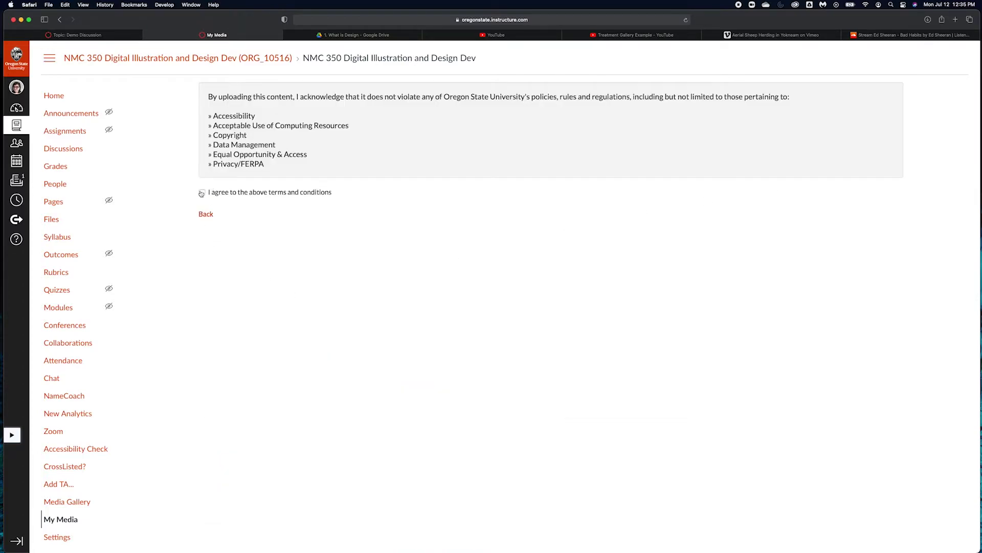
click(202, 193)
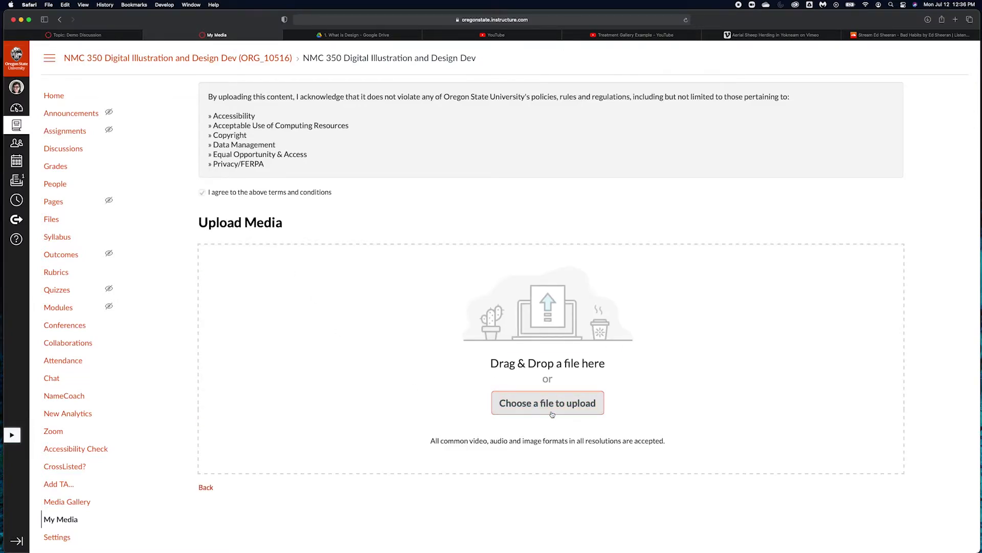
Return to My Media and open the NMC 355 - Believable Soundscape video
click(64, 501)
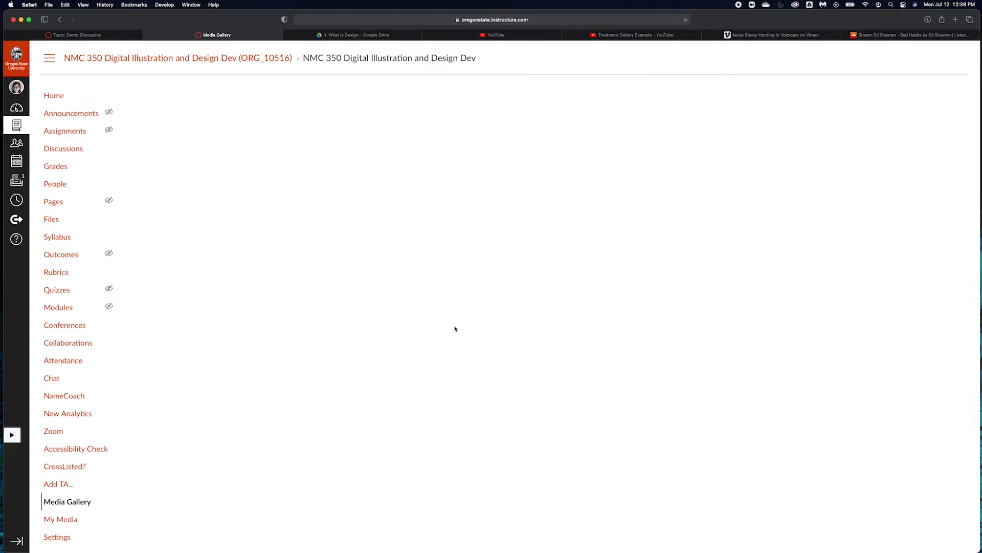
click(64, 517)
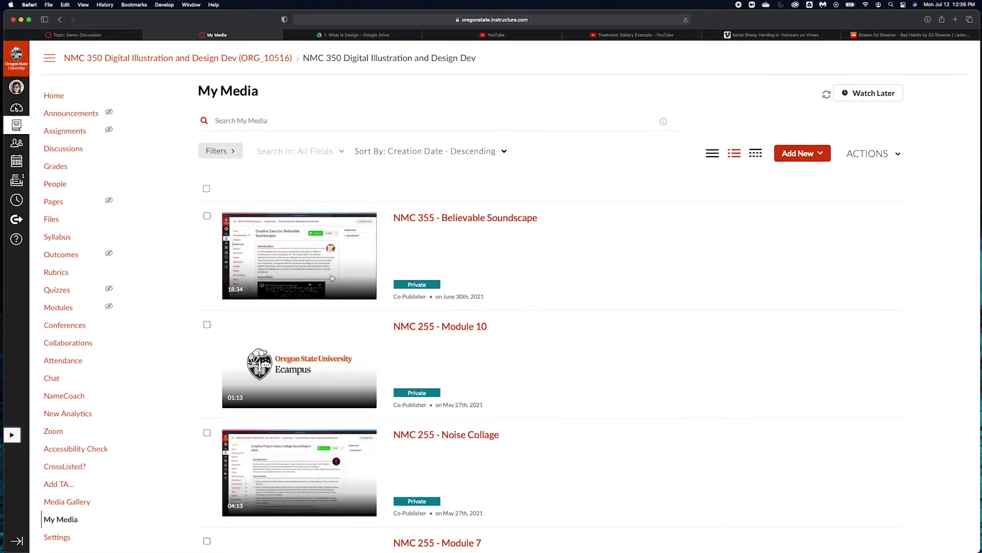
click(470, 220)
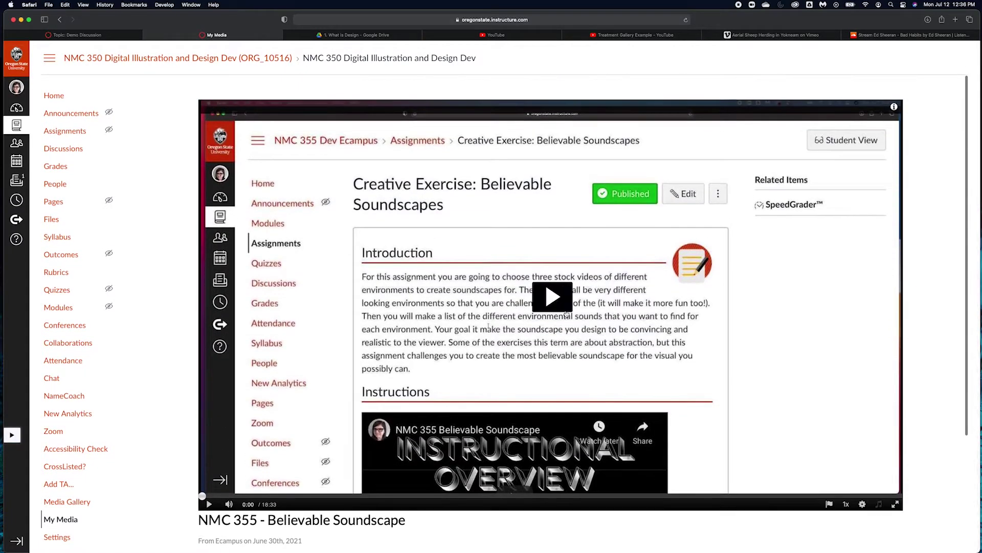
Select all of the NMC 355 video's Kaltura iframe embed code in the Share tab
scroll(447, 260, down, 5)
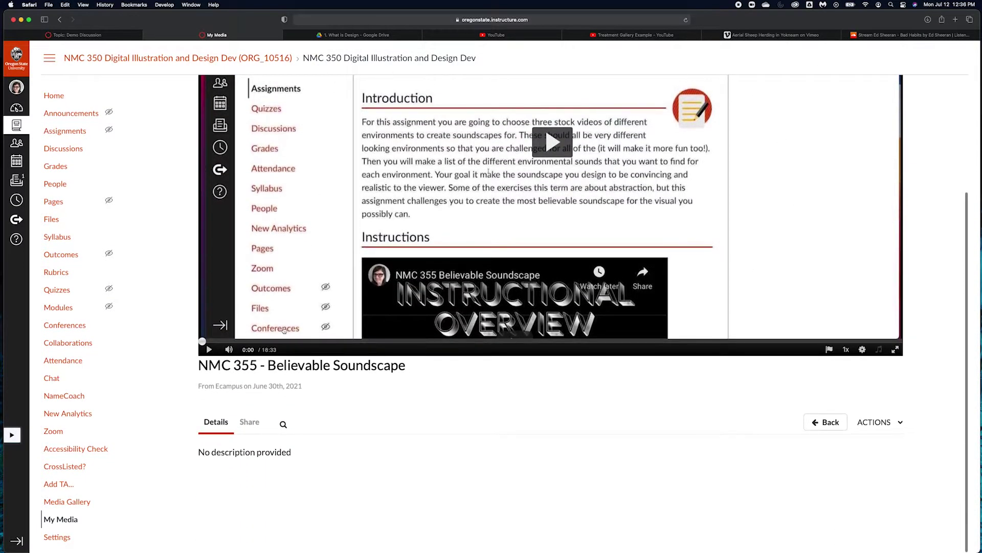
click(249, 422)
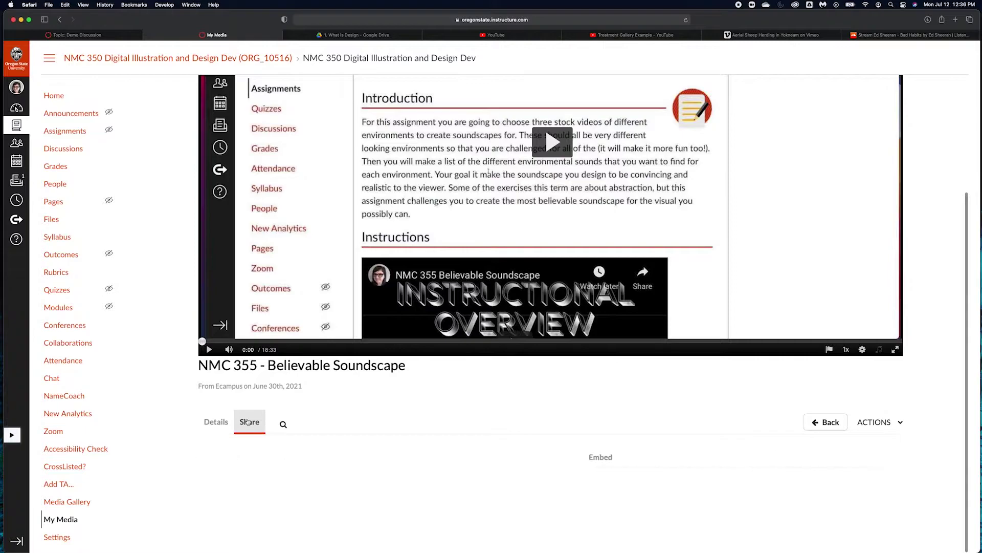
click(236, 484)
scroll(256, 507, down, 3)
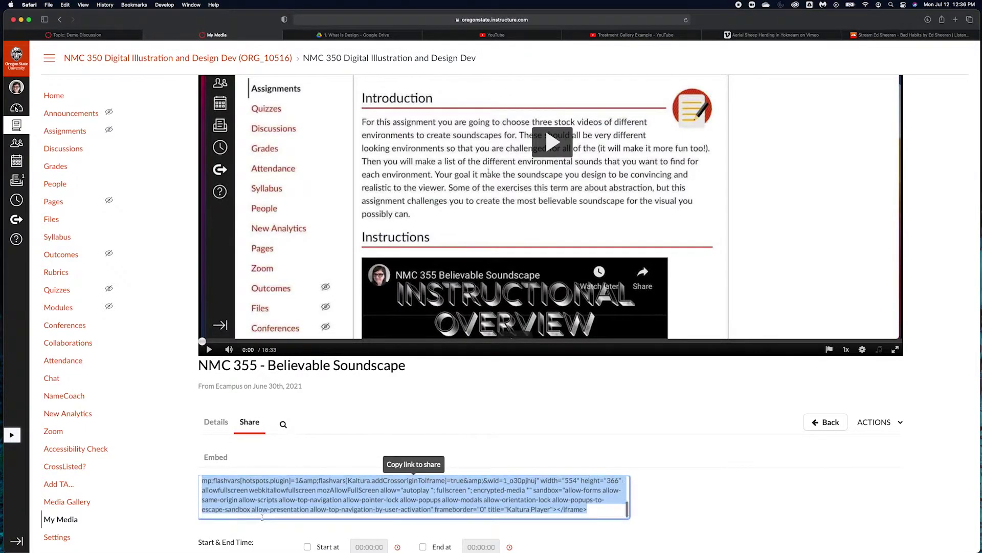
scroll(263, 514, up, 3)
scroll(263, 518, down, 5)
scroll(262, 518, up, 5)
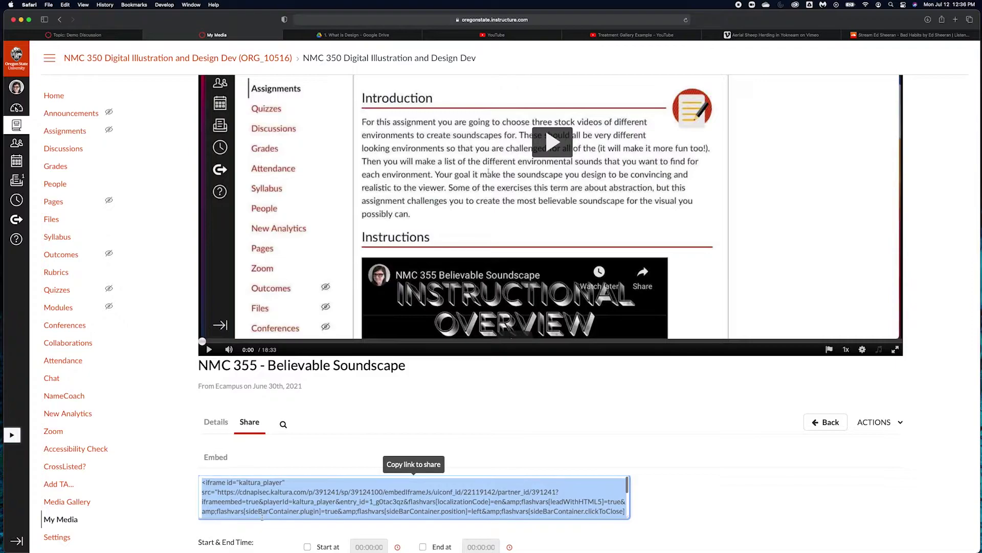
click(262, 501)
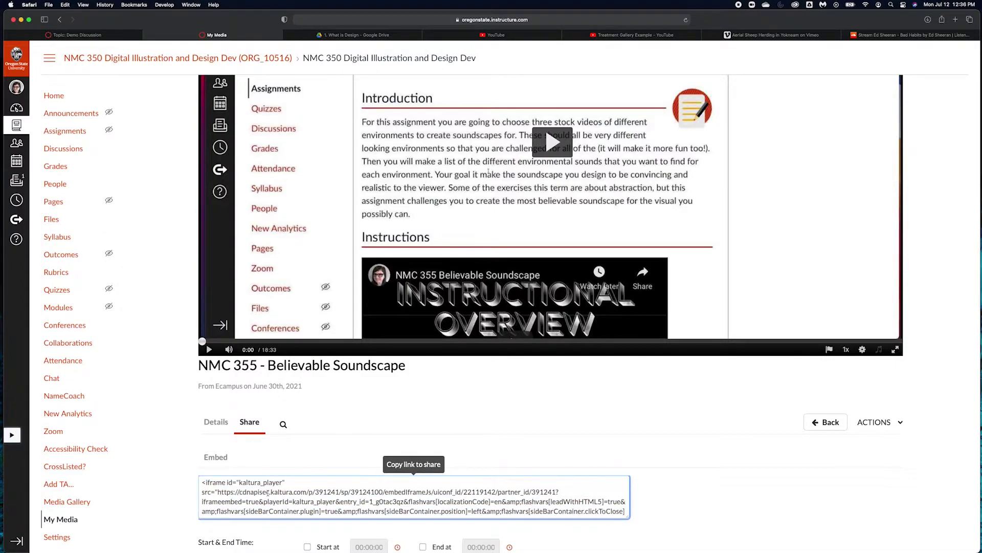
key(super+a)
key(super+c)
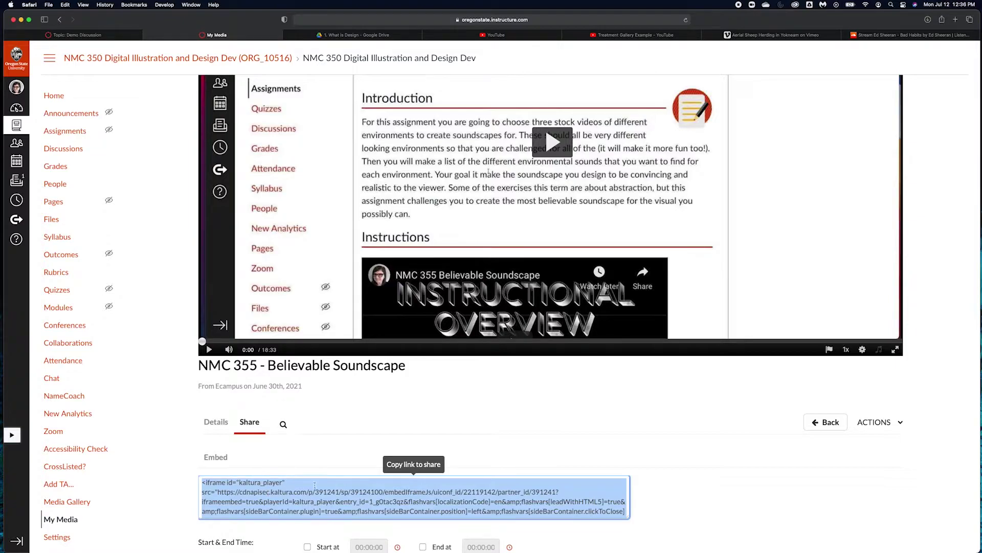
scroll(726, 443, down, 3)
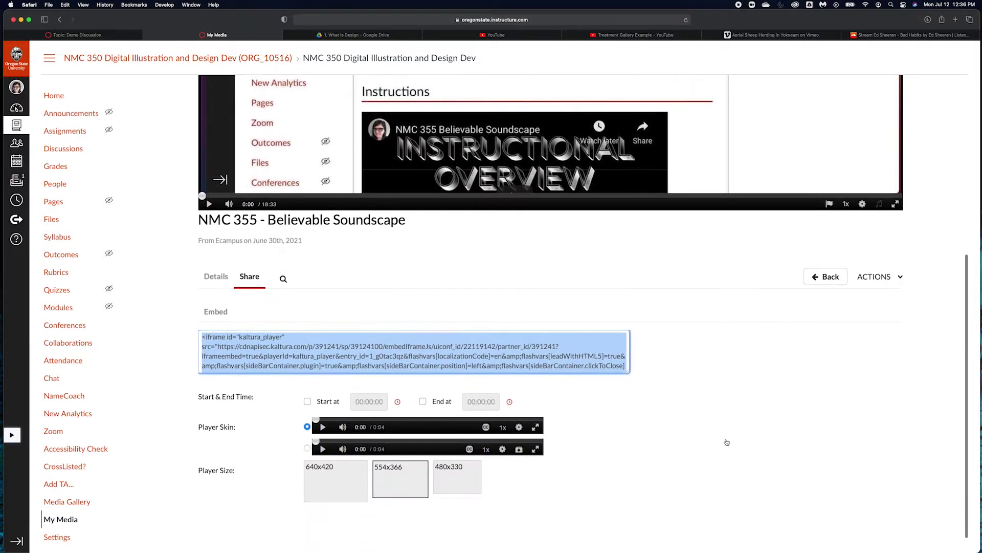
scroll(727, 442, down, 1)
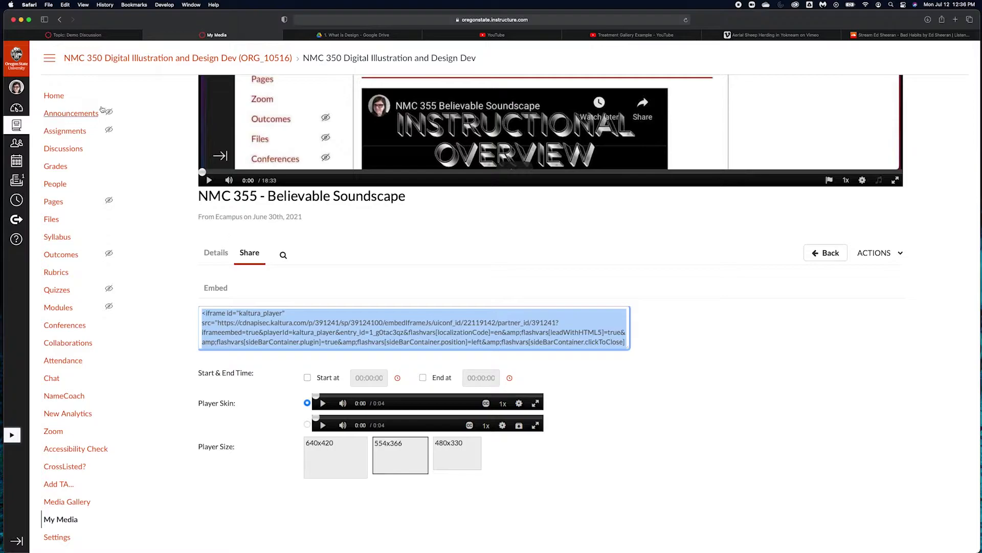
Return to the Demo Discussion and type a line of random placeholder letters into the reply
click(100, 36)
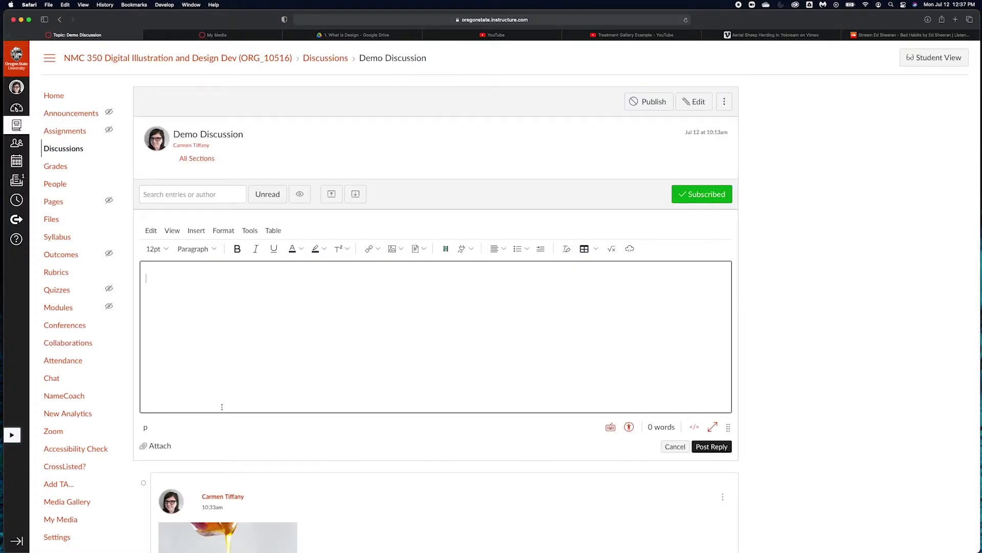
scroll(298, 359, down, 2)
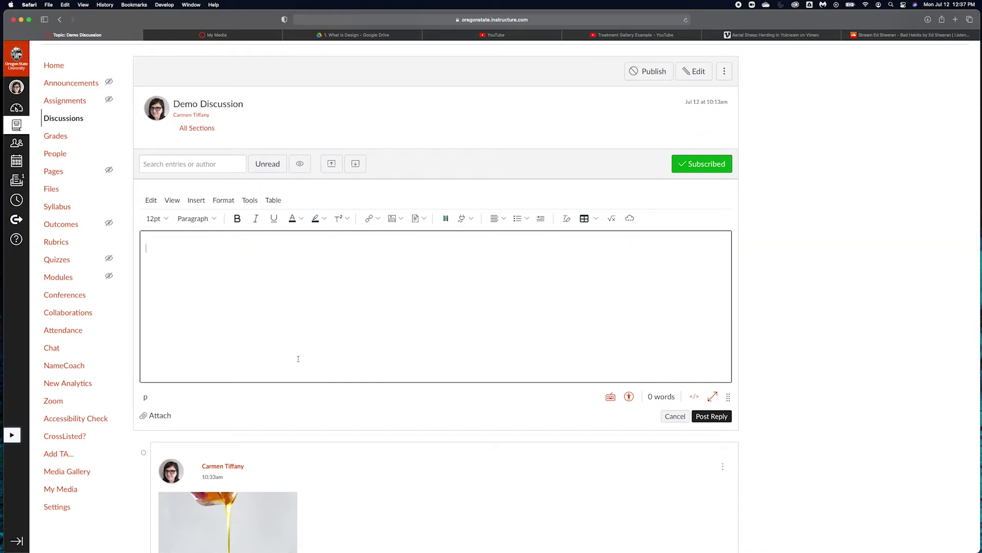
text(sbdjsbdkskjhfbk,dsjkfhskndfkjskldfjhksjdfkljhskdfk)
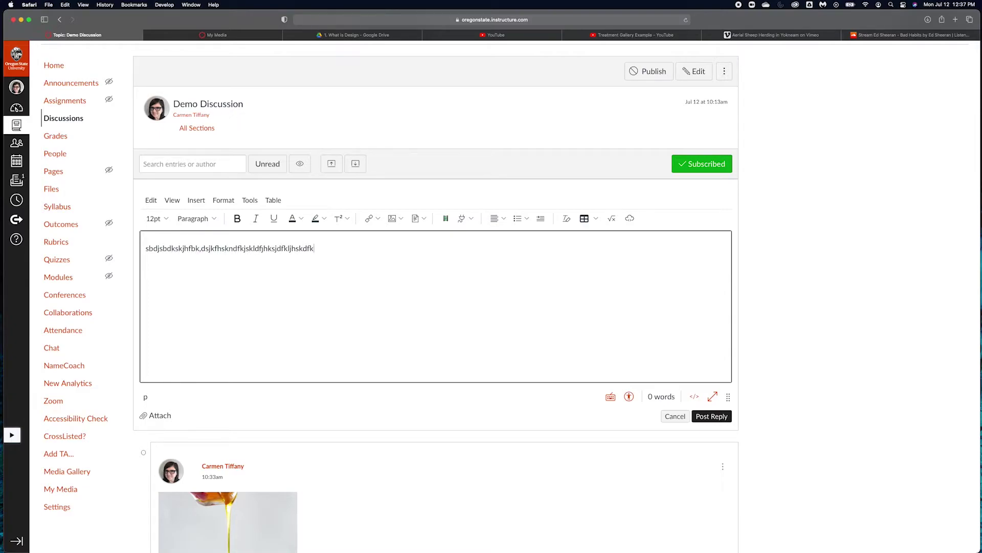
text(sjjkhdfhskjfkjhsidhfldskjflkjhdskfhkljdshfu)
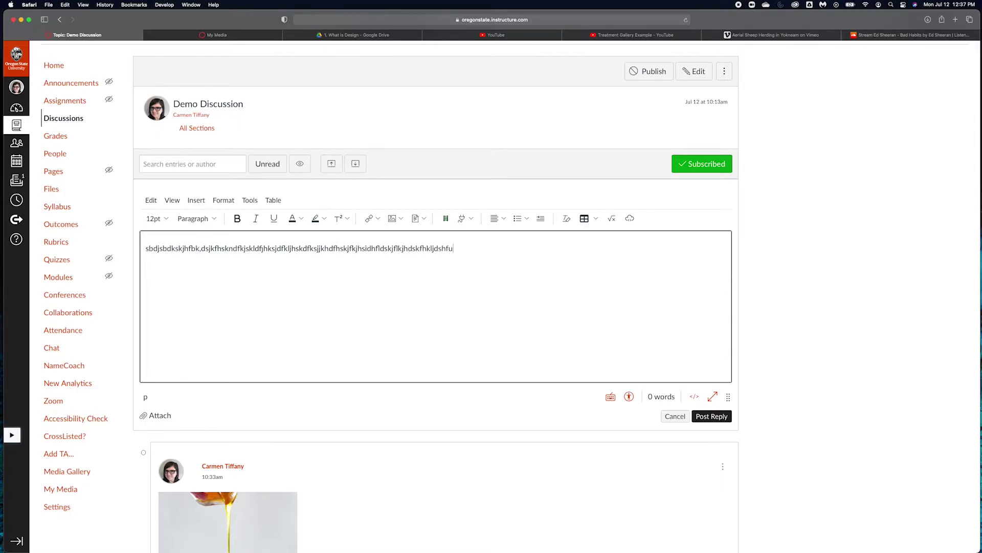
text(kjghkjdhfkkjsdlkfsdkjdflldkfhkgdkfhhkjhf.)
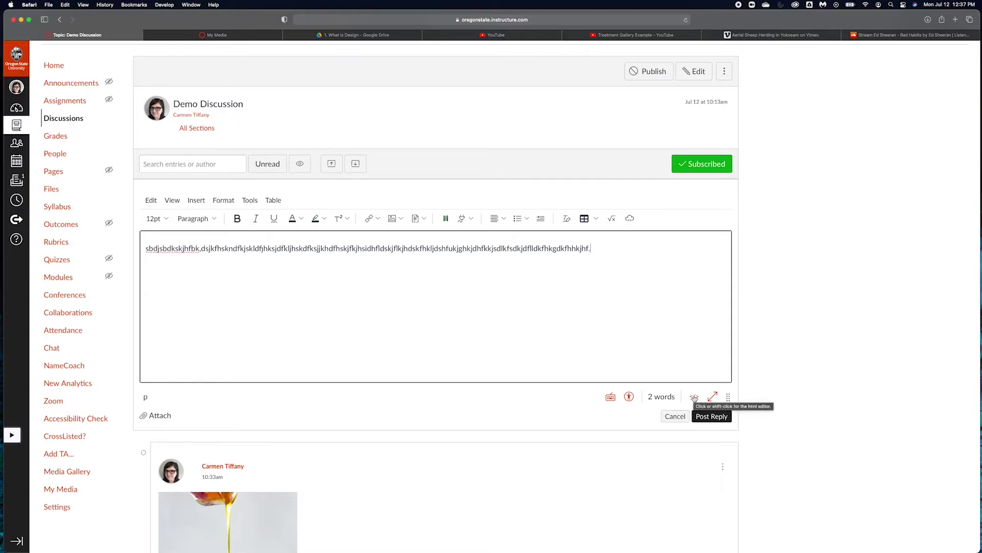
Paste the NMC 355 Kaltura iframe code into the reply via the HTML Editor, then preview it
click(171, 199)
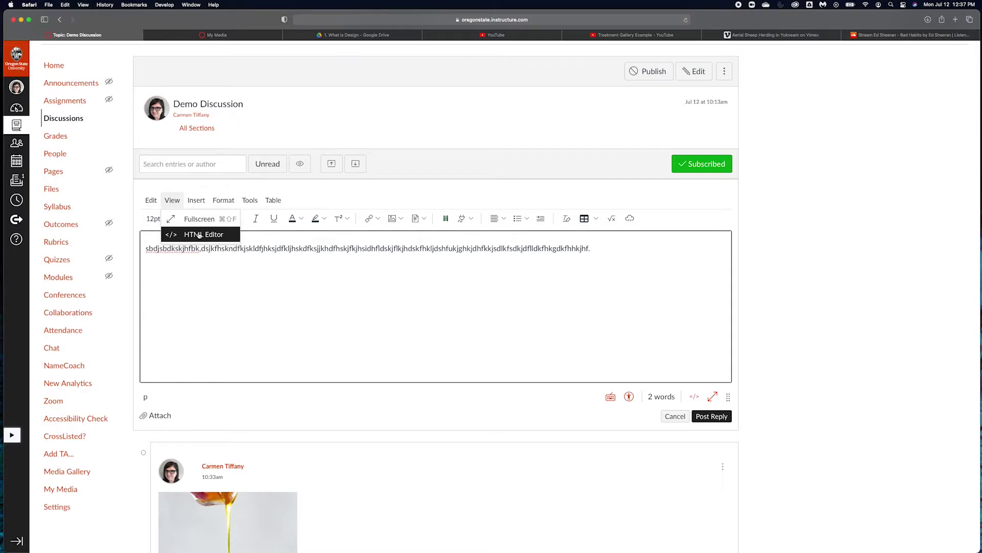
click(199, 235)
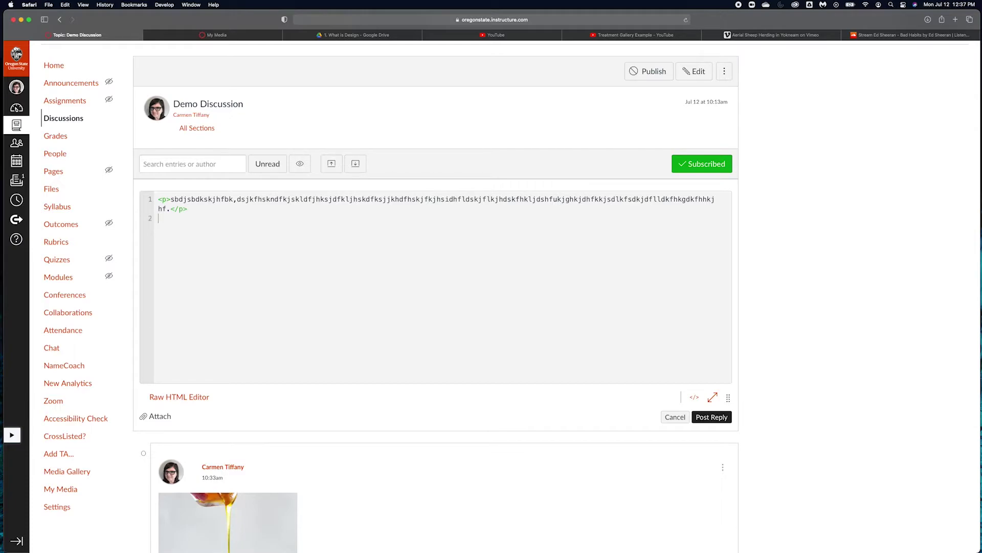
key(super+v)
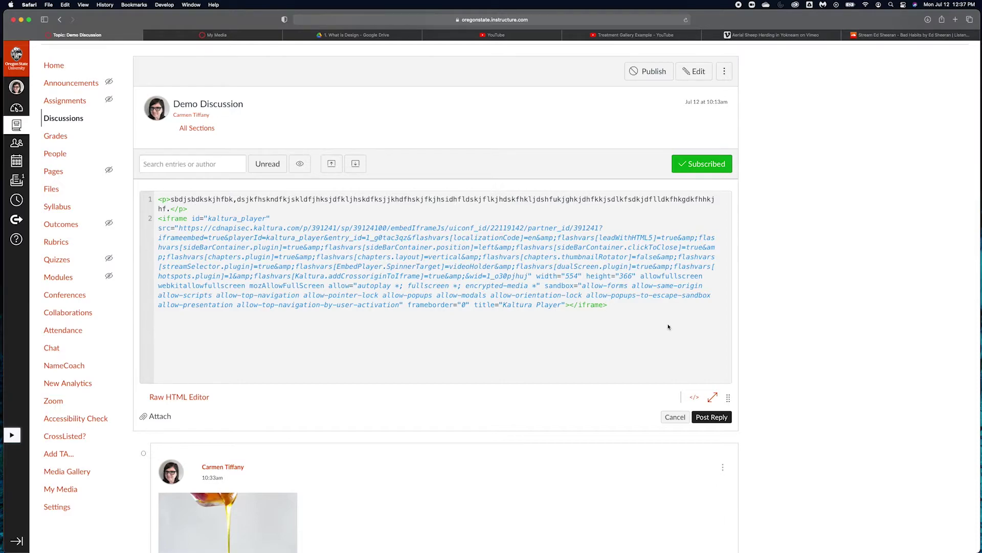
click(694, 397)
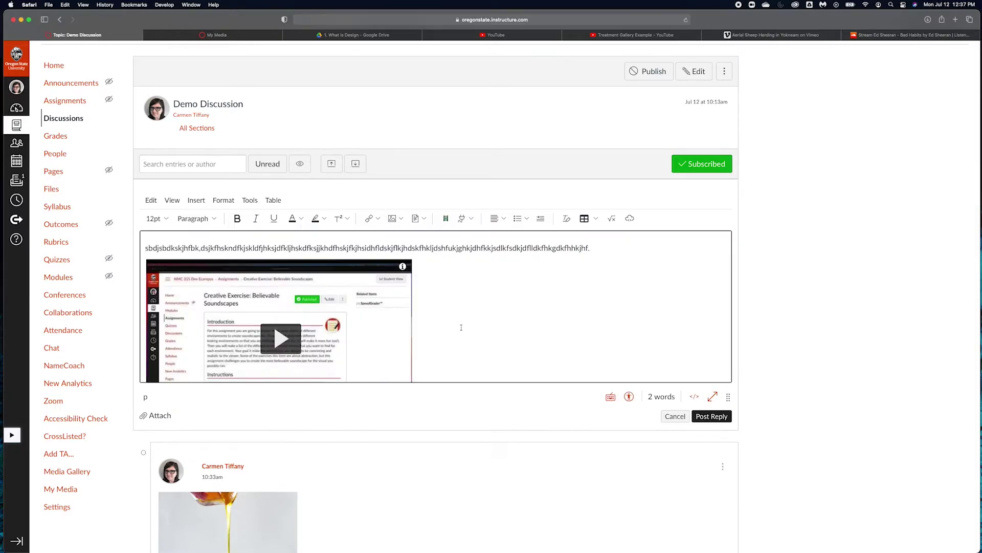
Post the reply with the embedded Kaltura video and open a fresh reply editor
scroll(435, 318, down, 3)
scroll(389, 309, up, 5)
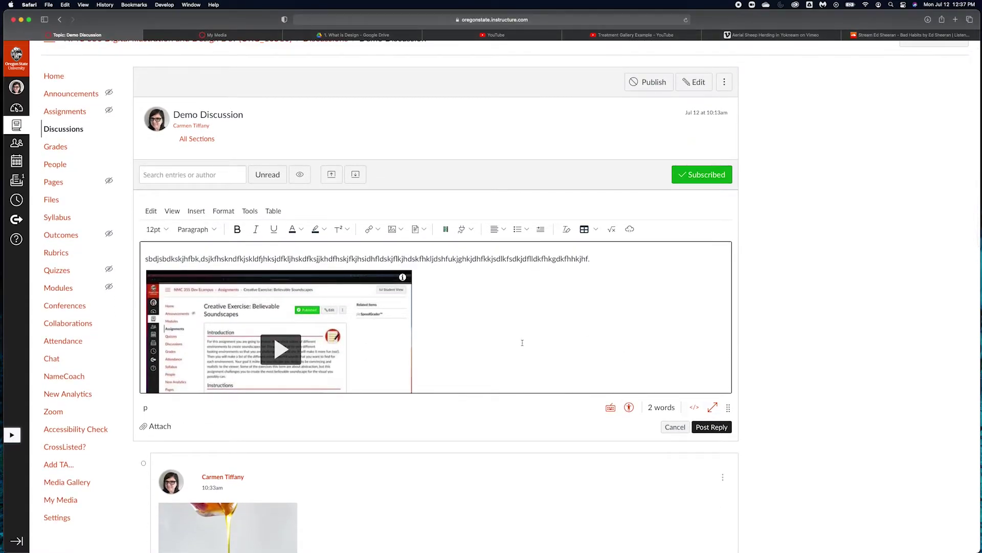
scroll(541, 346, down, 2)
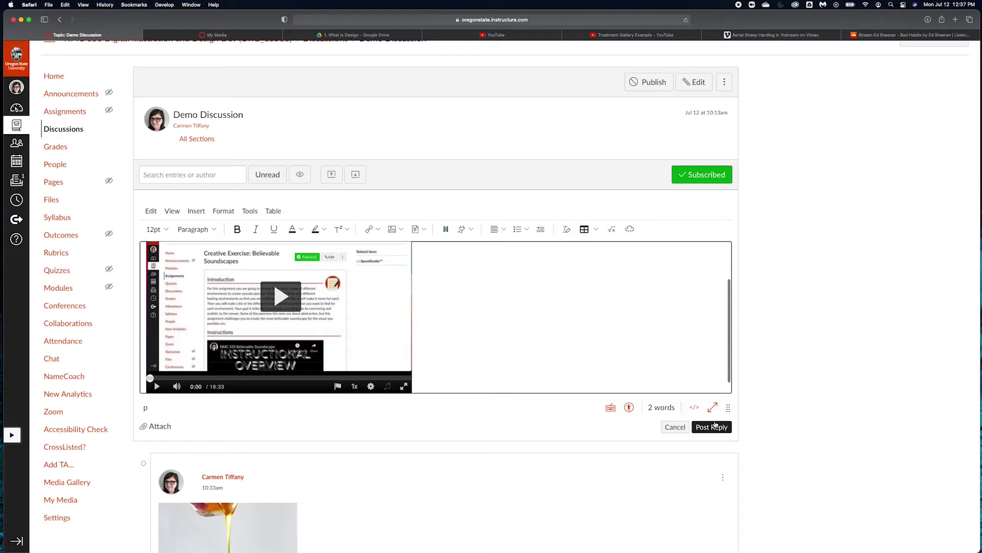
click(715, 425)
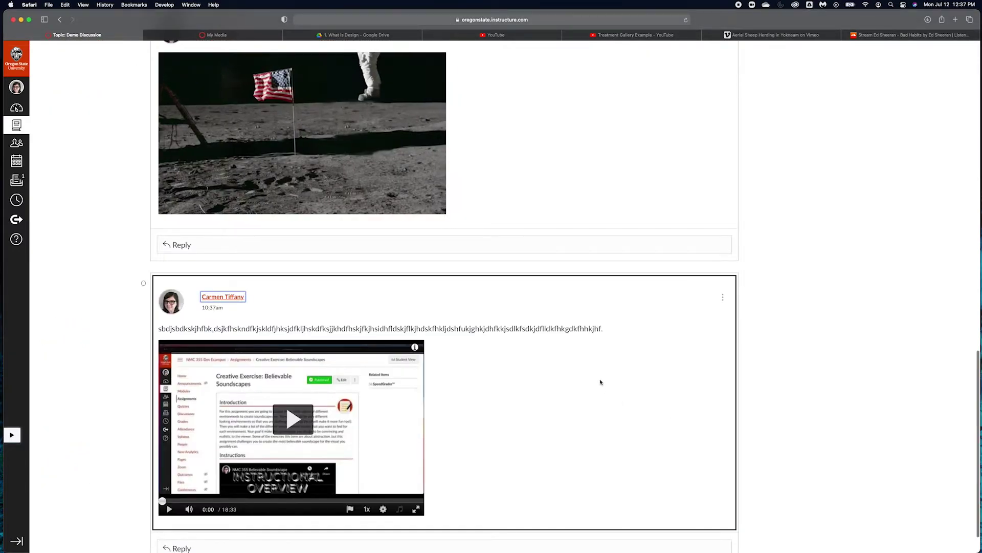
scroll(600, 381, up, 15)
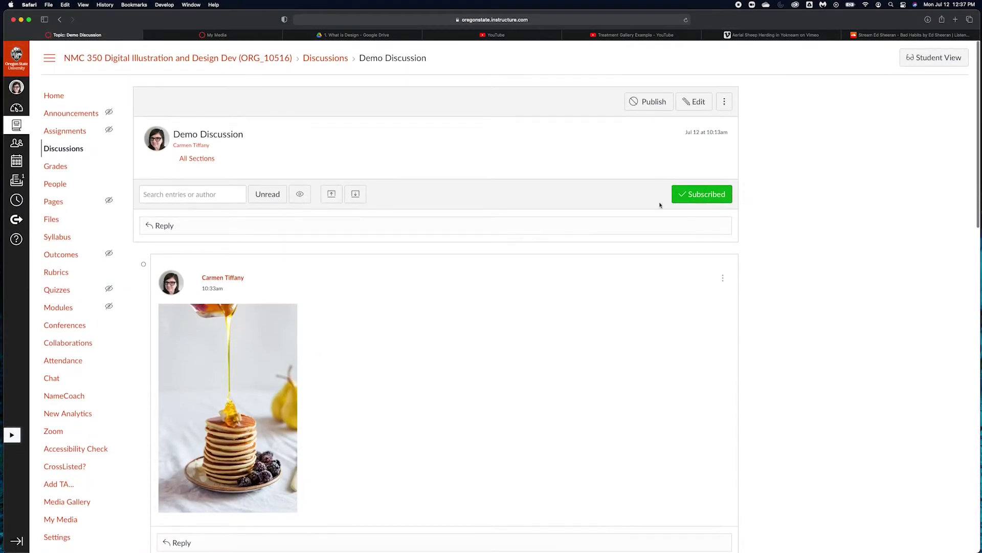
click(614, 225)
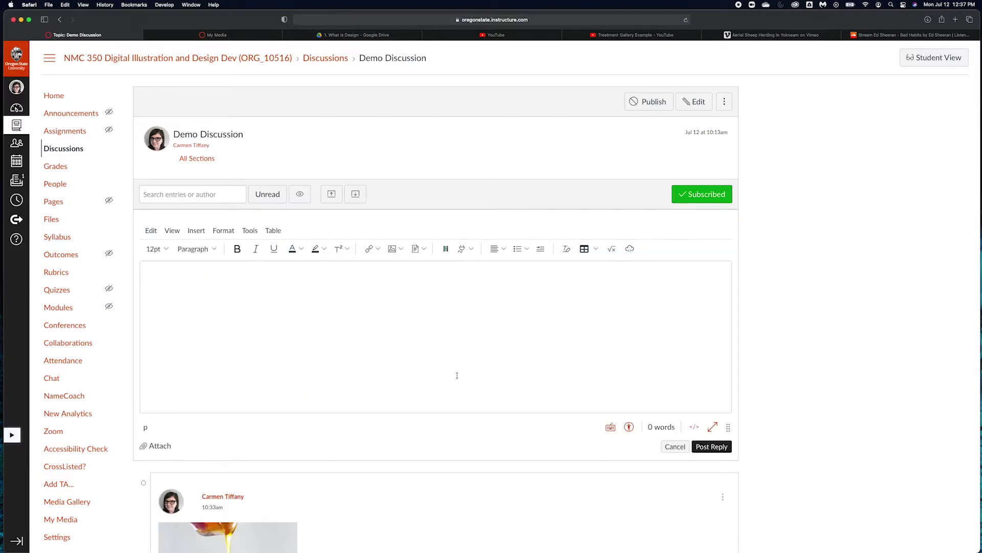
Embed 'NMC 355 - Believable Soundscape' with the Kaltura media tool and post the reply
click(446, 250)
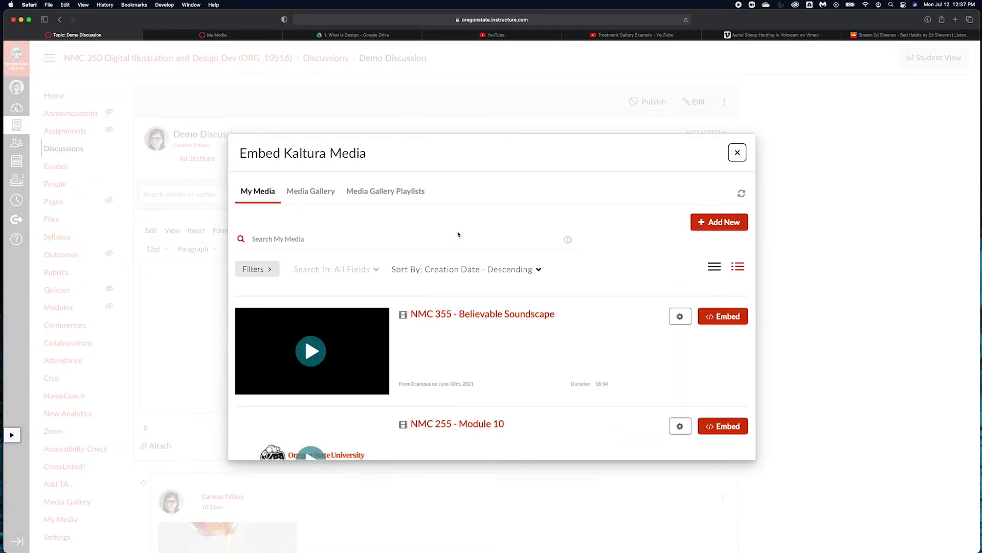
scroll(461, 312, down, 3)
scroll(462, 317, up, 2)
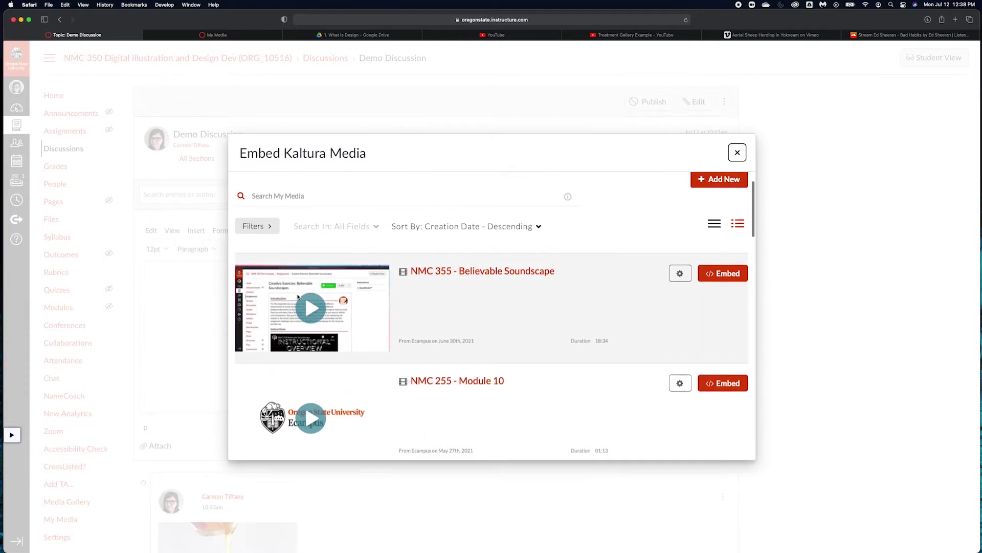
click(723, 273)
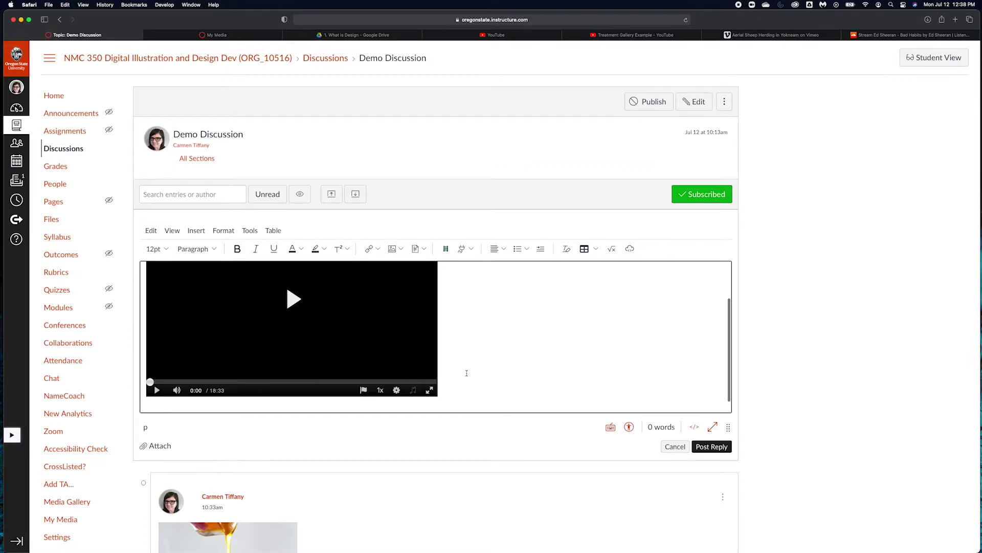
scroll(466, 372, down, 5)
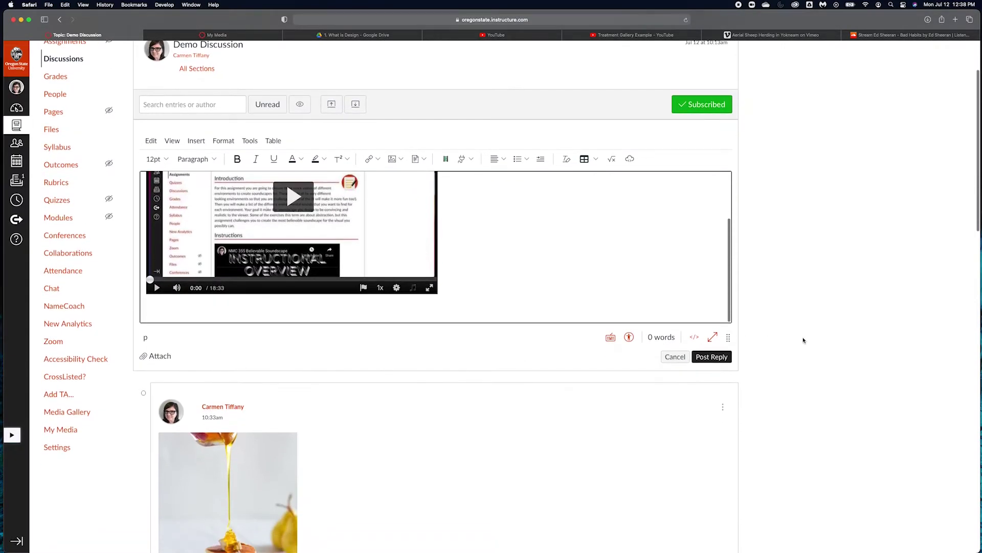
click(711, 356)
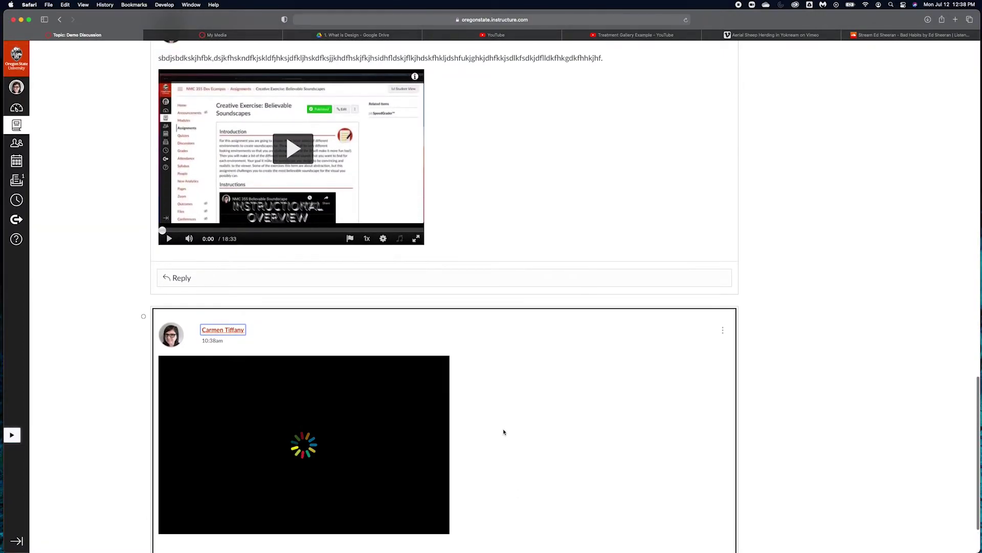
scroll(503, 432, up, 10)
scroll(504, 431, up, 5)
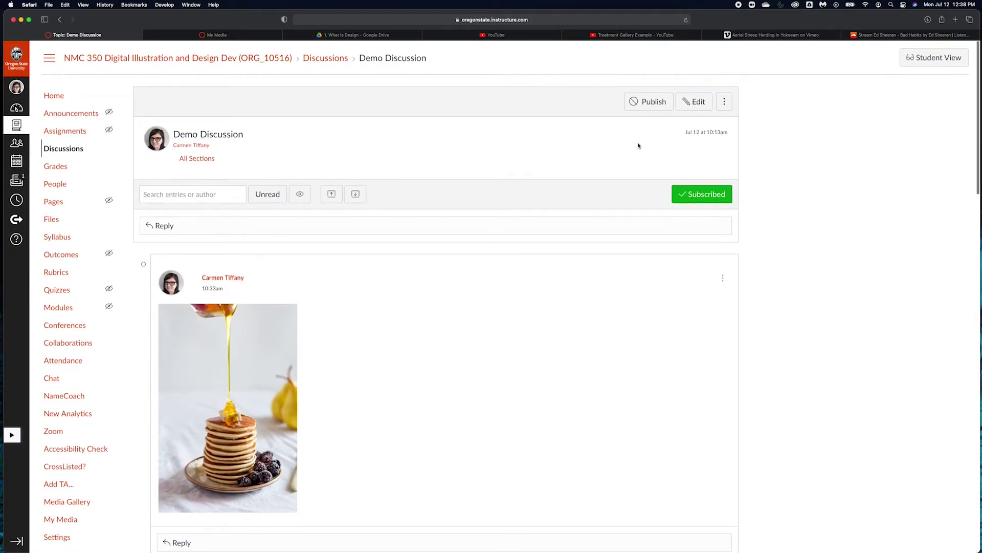
Start another reply, then switch to the '1. What is Design - Google Drive' tab
click(169, 226)
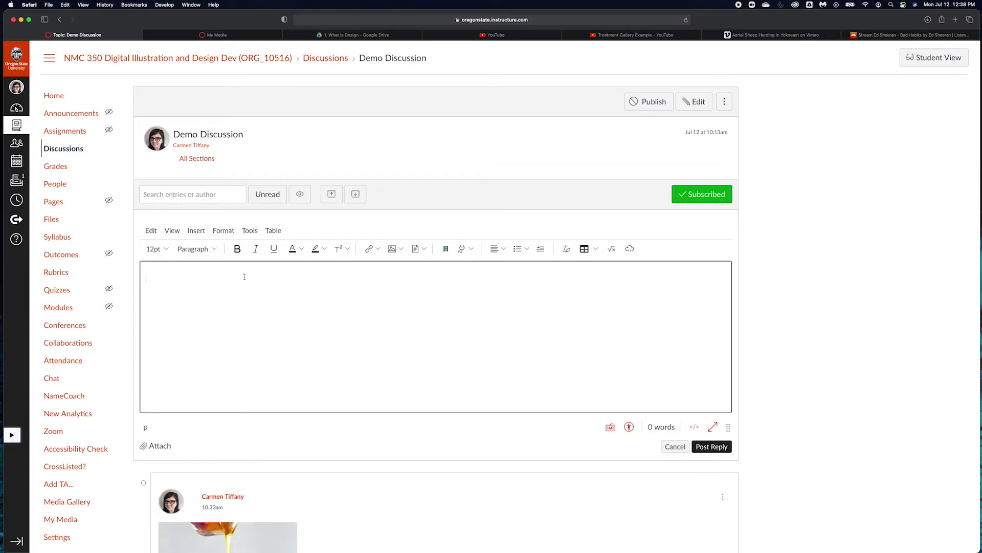
click(337, 36)
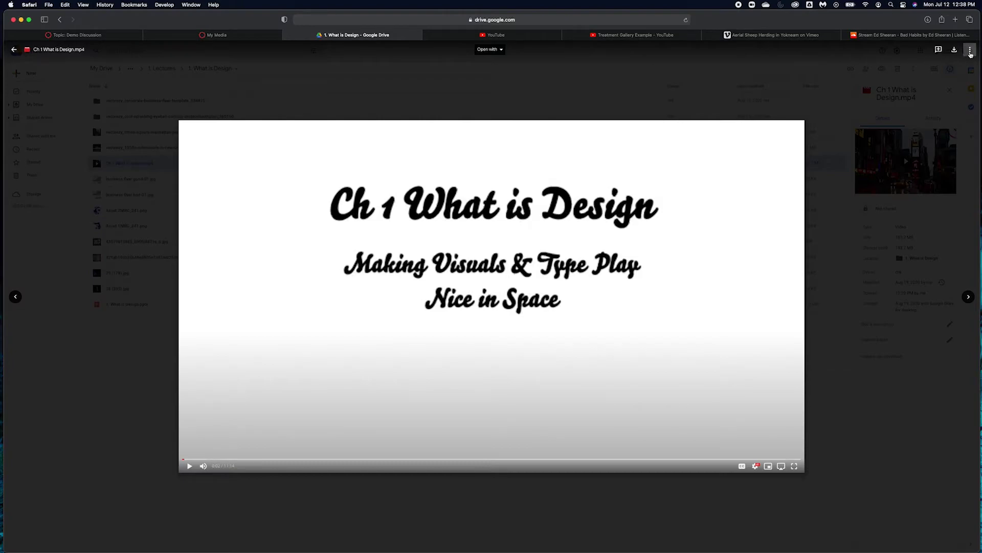
Open Ch 1 What is Design.mp4 in its own window through Drive's More actions menu
click(970, 49)
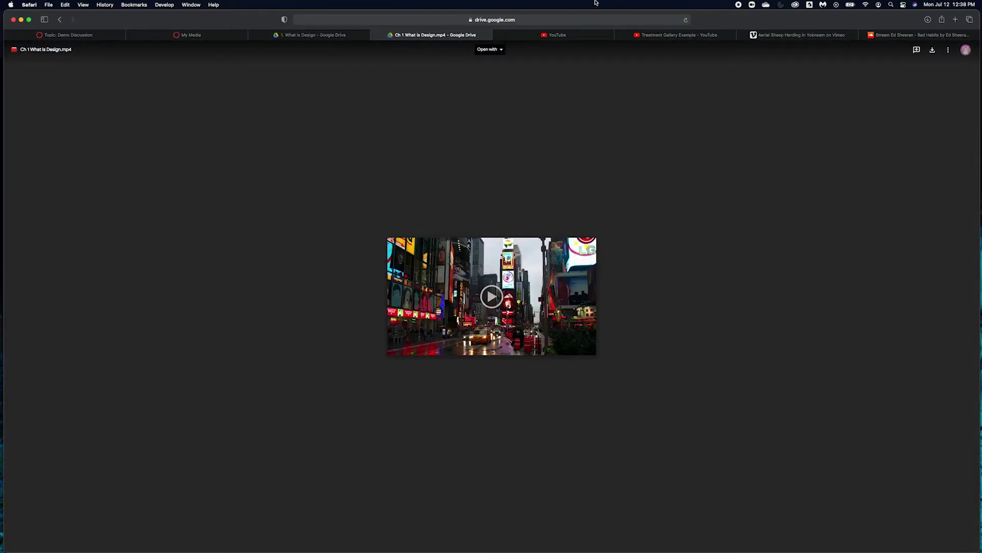
click(948, 50)
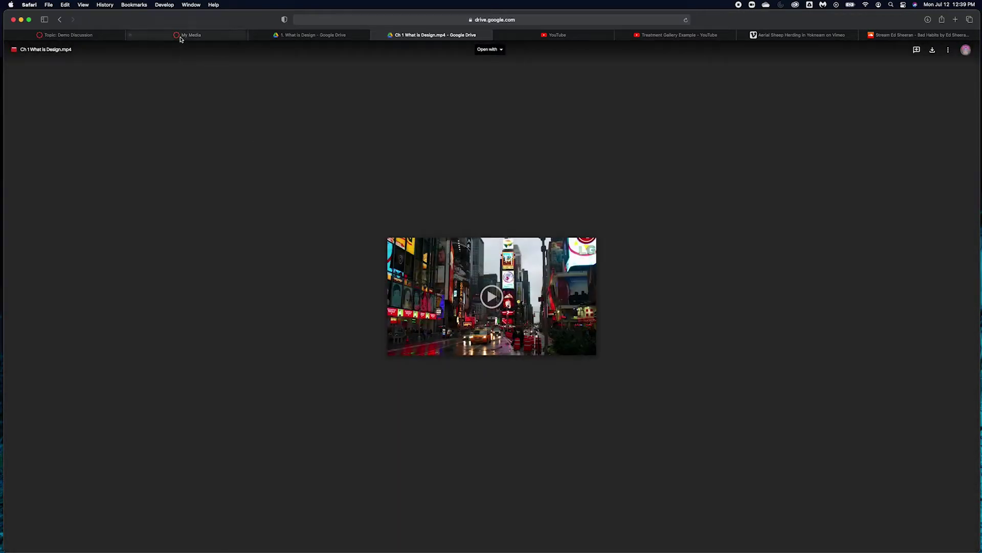
Paste the Google Drive video iframe into the reply's raw HTML and post the reply
click(76, 35)
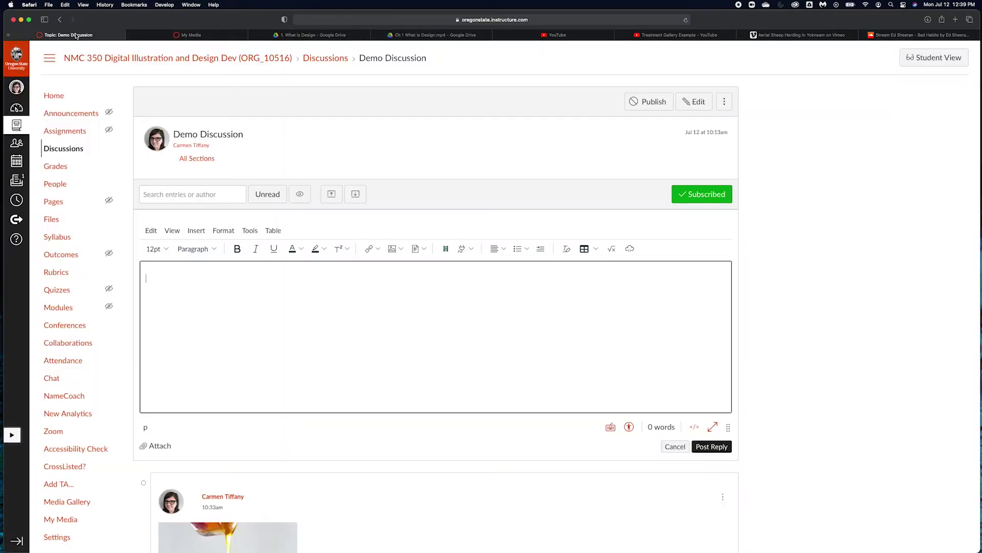
click(697, 428)
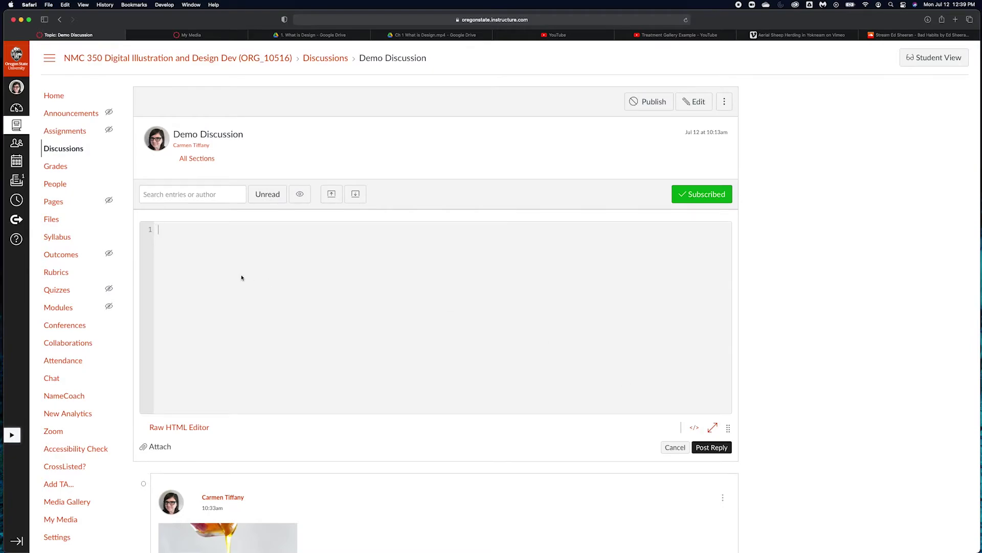
key(super+v)
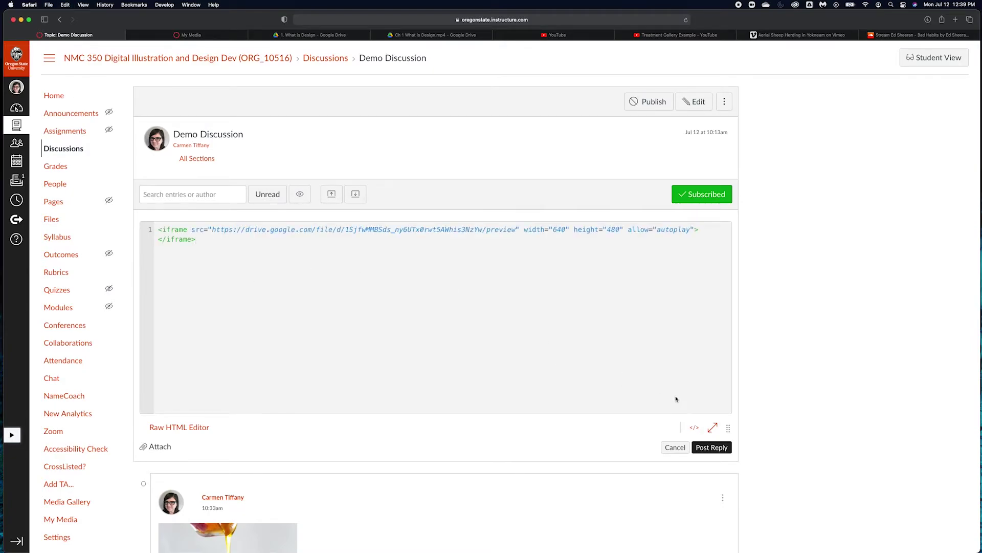
click(696, 429)
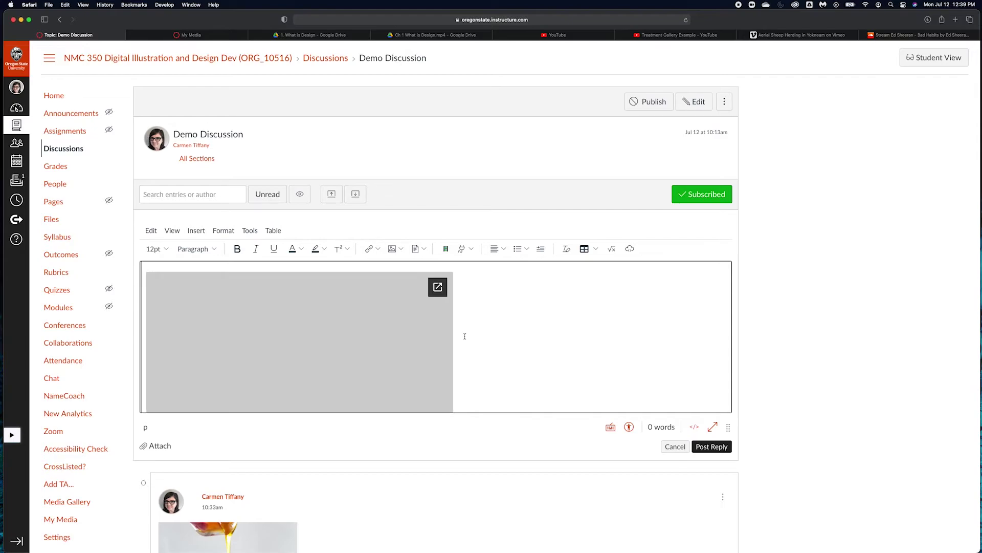
click(710, 448)
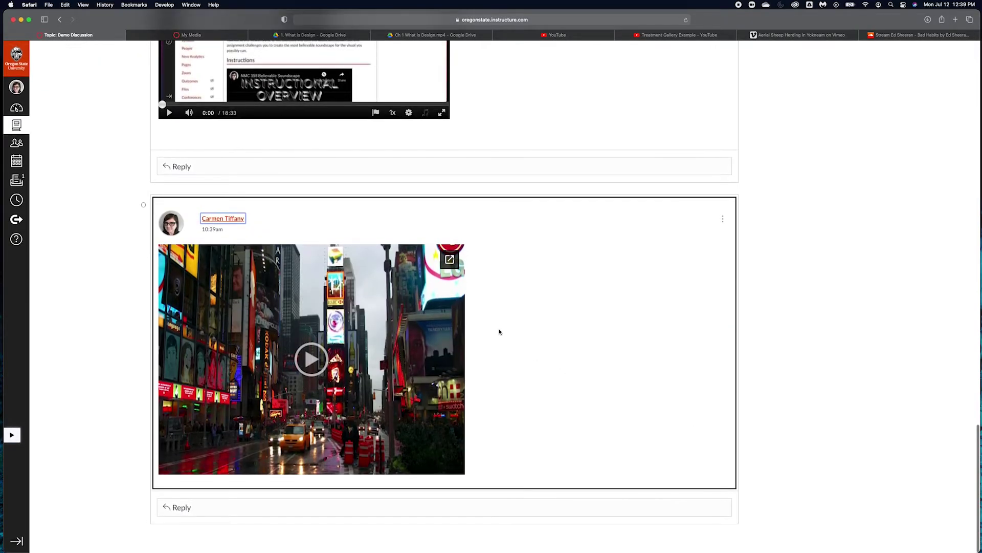
scroll(518, 164, up, 3)
scroll(519, 167, up, 15)
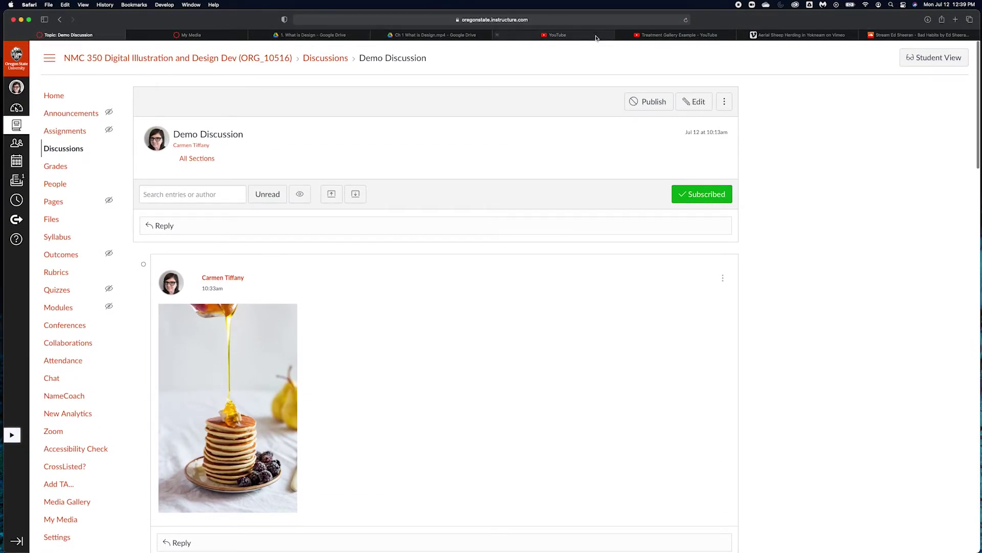
Copy the iframe embed code of YouTube's 'Treatment Gallery Example' via Share > Embed
click(651, 37)
scroll(468, 313, down, 2)
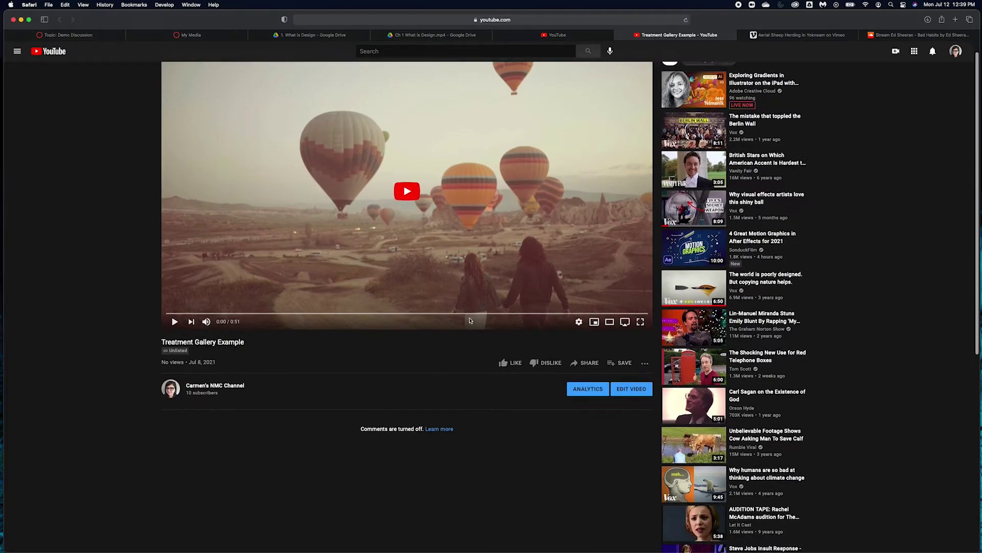
scroll(455, 299, up, 2)
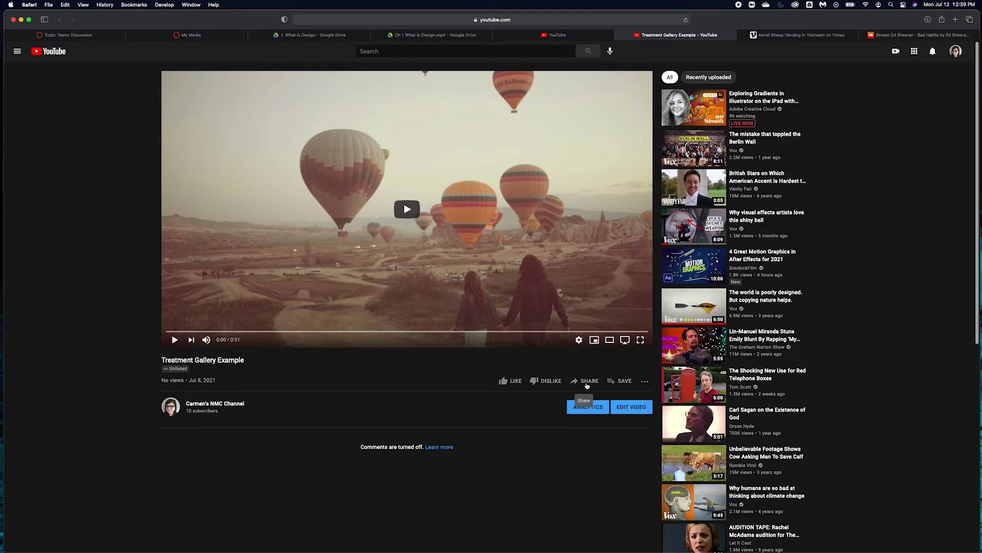
click(586, 382)
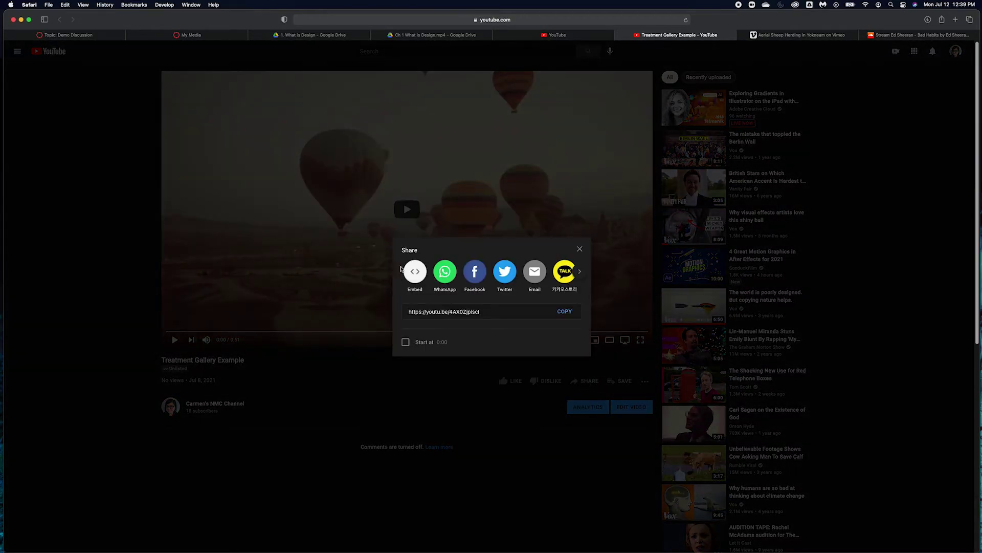
click(416, 272)
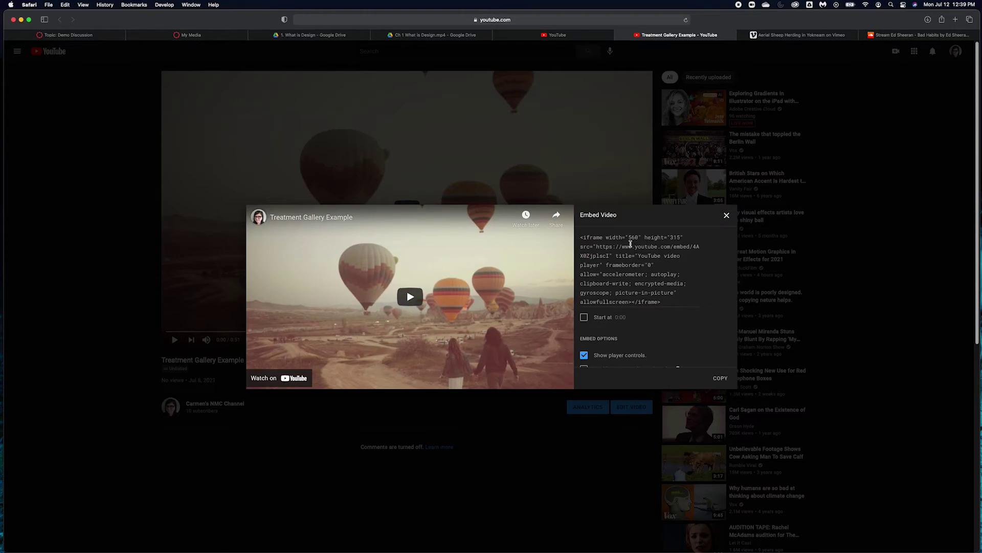
click(720, 378)
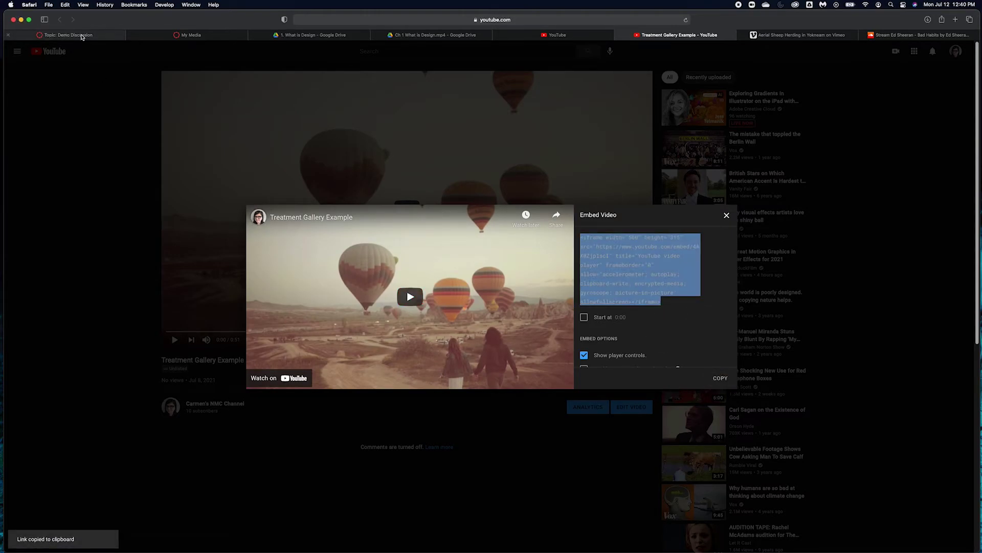
Start a new Demo Discussion reply and type a line of placeholder text
click(68, 34)
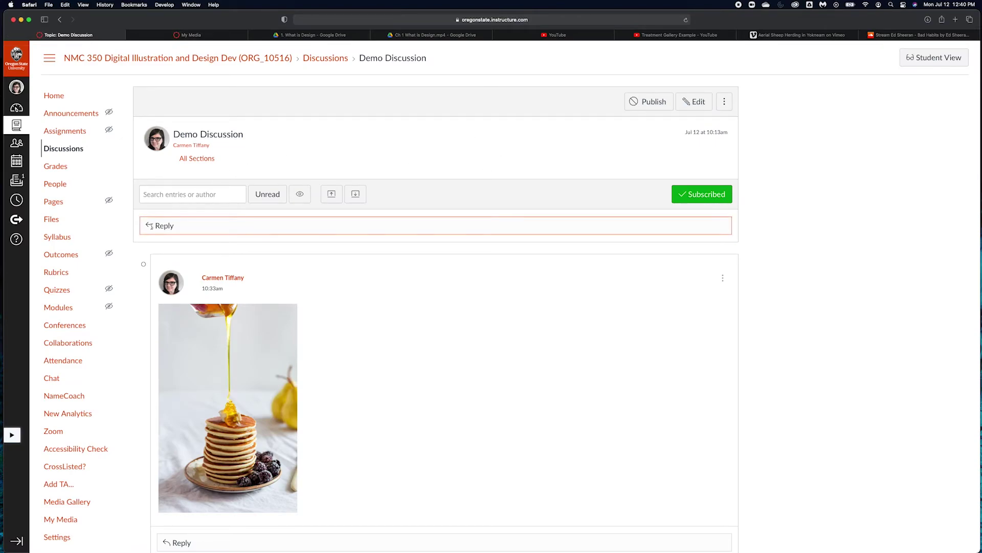
click(152, 226)
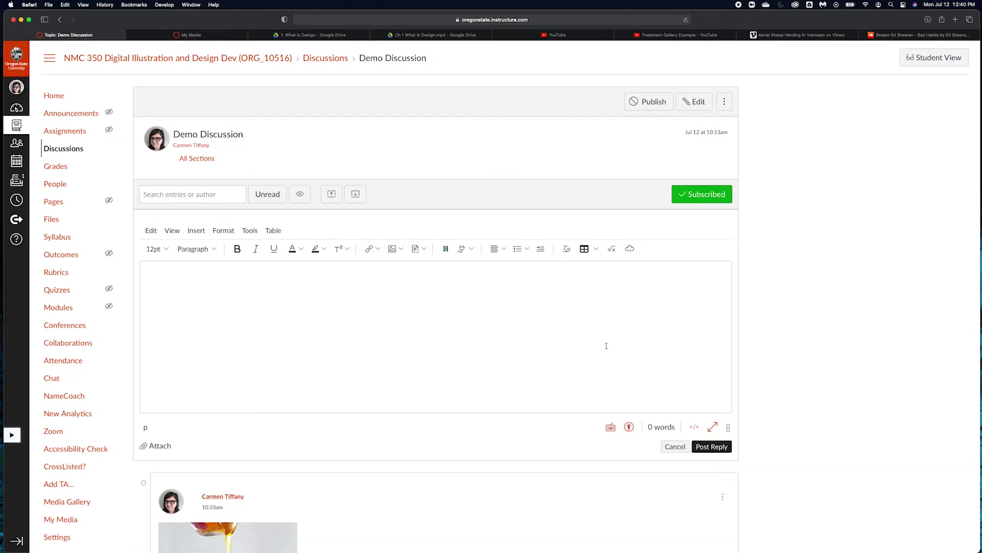
click(606, 345)
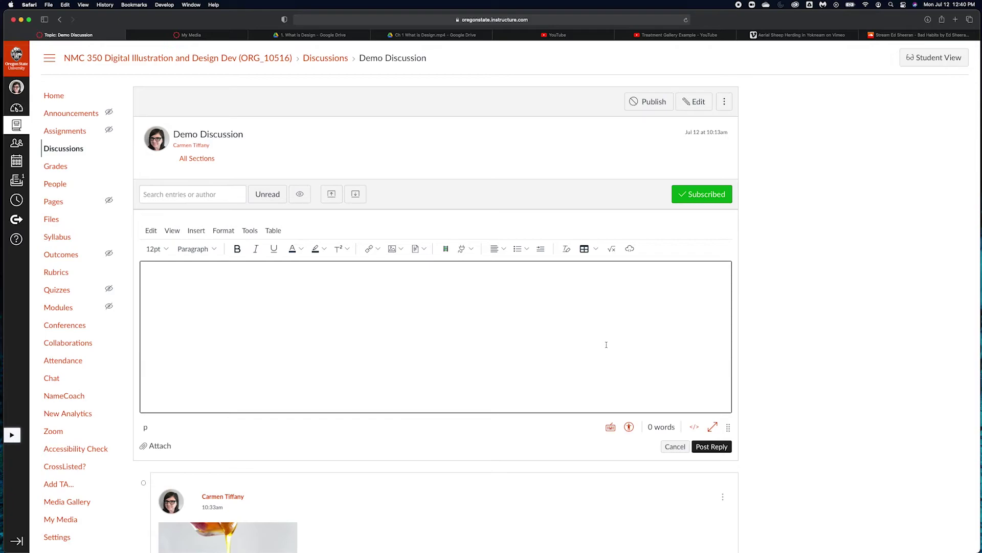
text(mbdcbjszbhdcsjhdjkbs,bhchjksgkjdfsbdfkhsk)
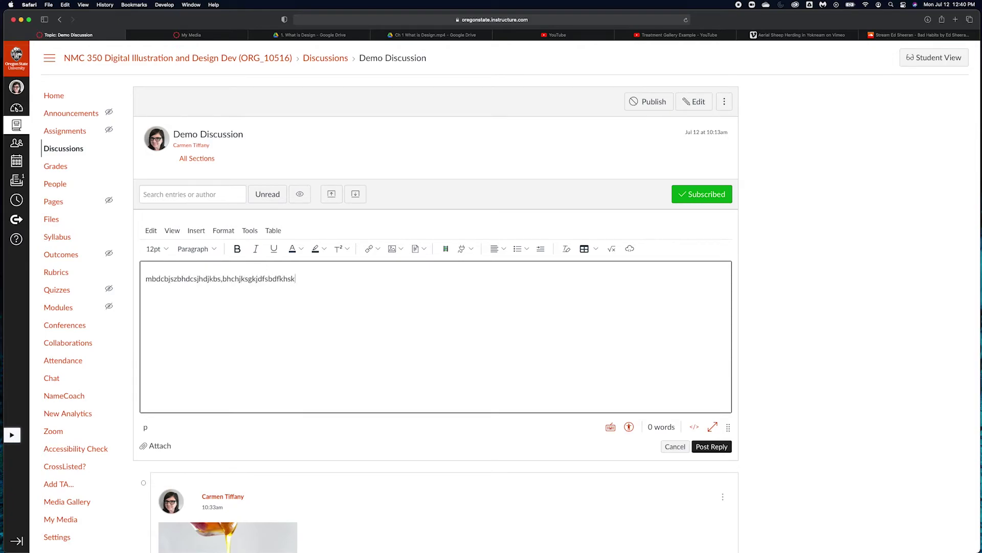
text(jdfknskdhflsjhkdfjdsdkljvhlksdjnvklhjdsfkj)
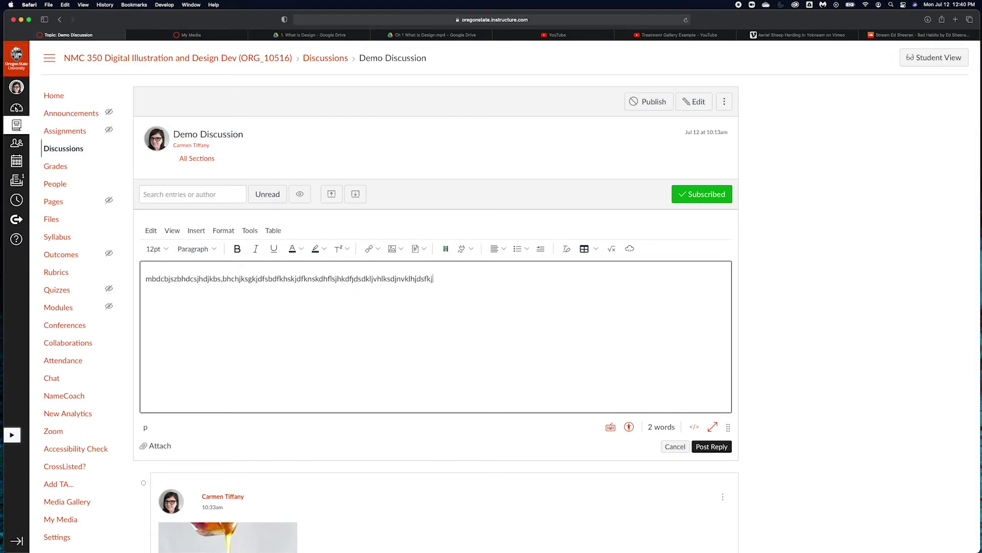
Paste the YouTube iframe below the text in raw HTML, preview it, and post the reply
click(694, 426)
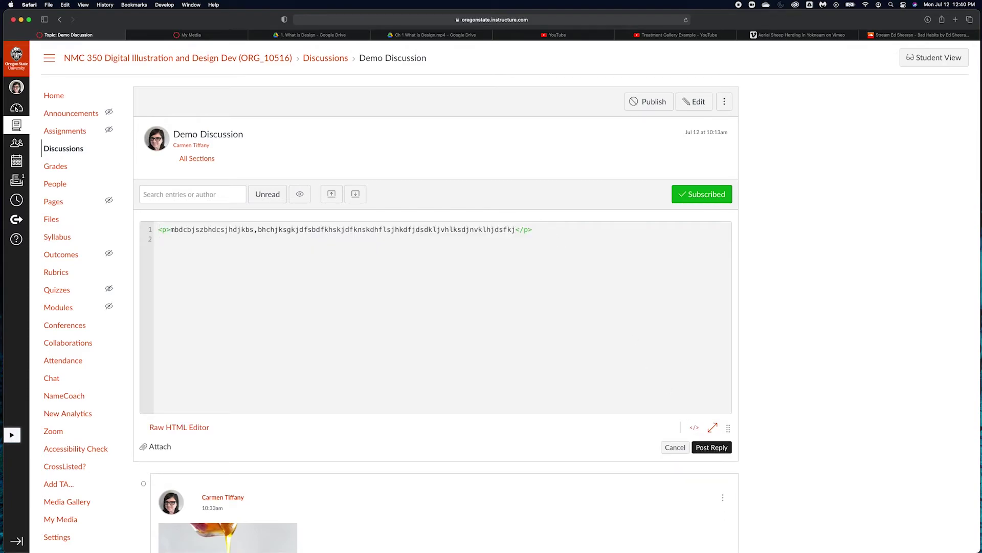
key(super+v)
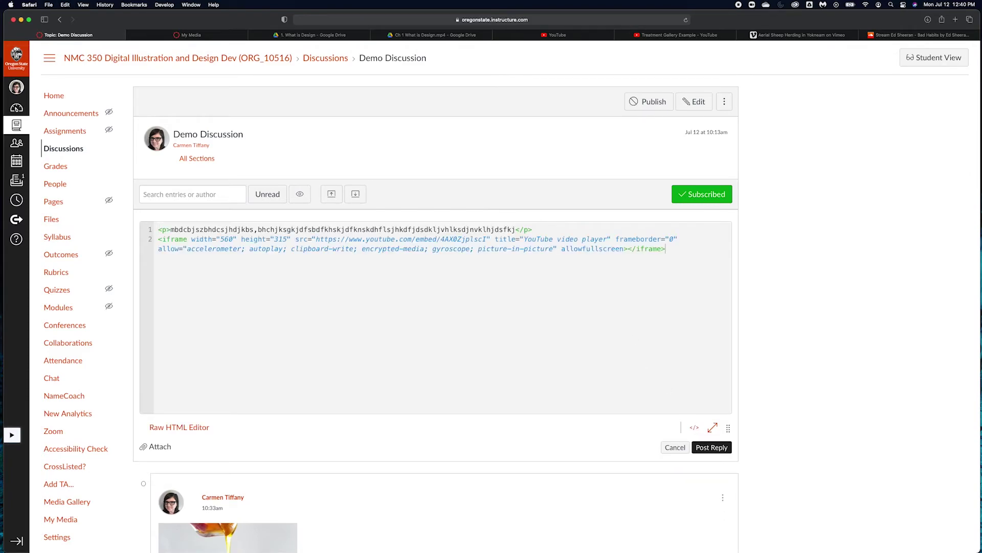
click(695, 428)
scroll(503, 345, down, 2)
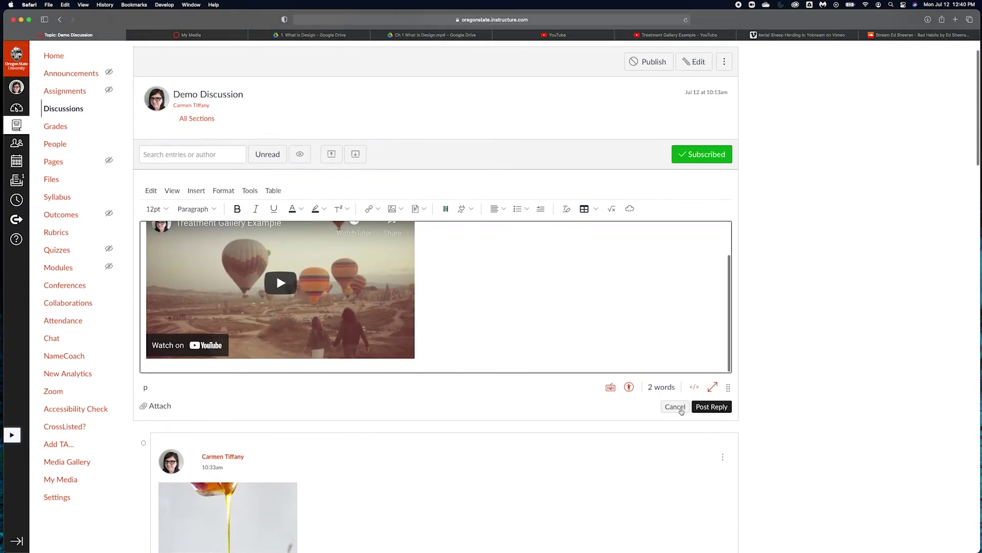
click(712, 406)
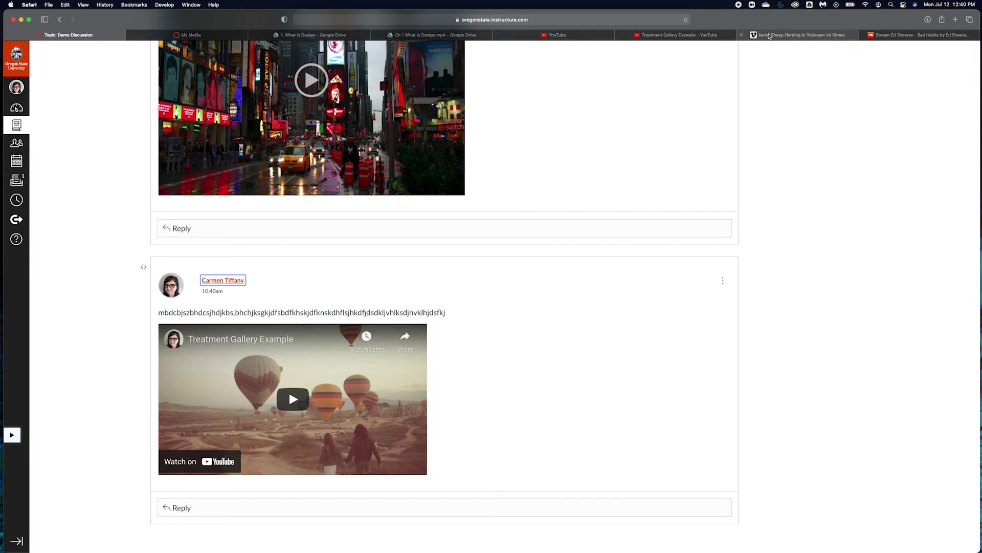
Copy the iframe embed code of Vimeo's 'Aerial Sheep Herding in Yokneam' from its share dialog
click(791, 39)
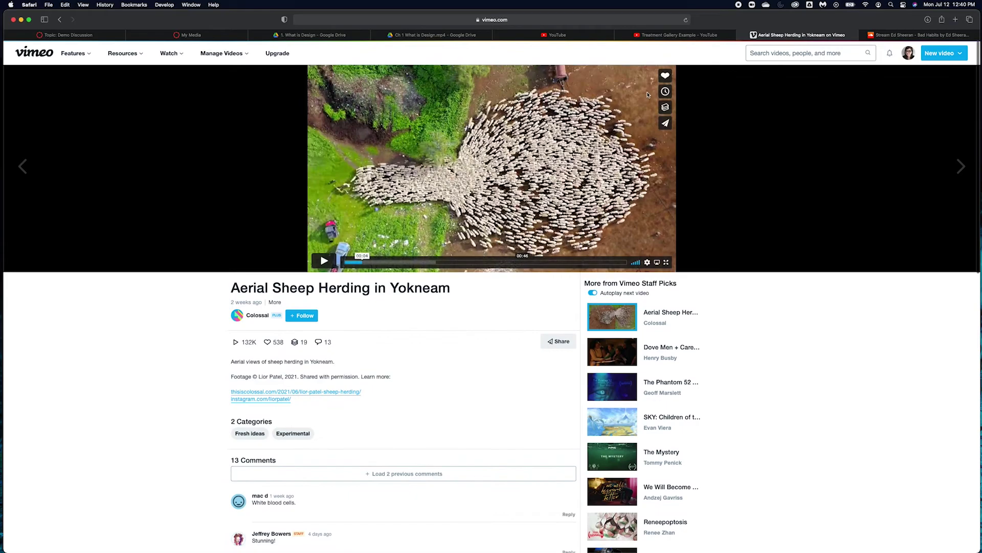
click(665, 123)
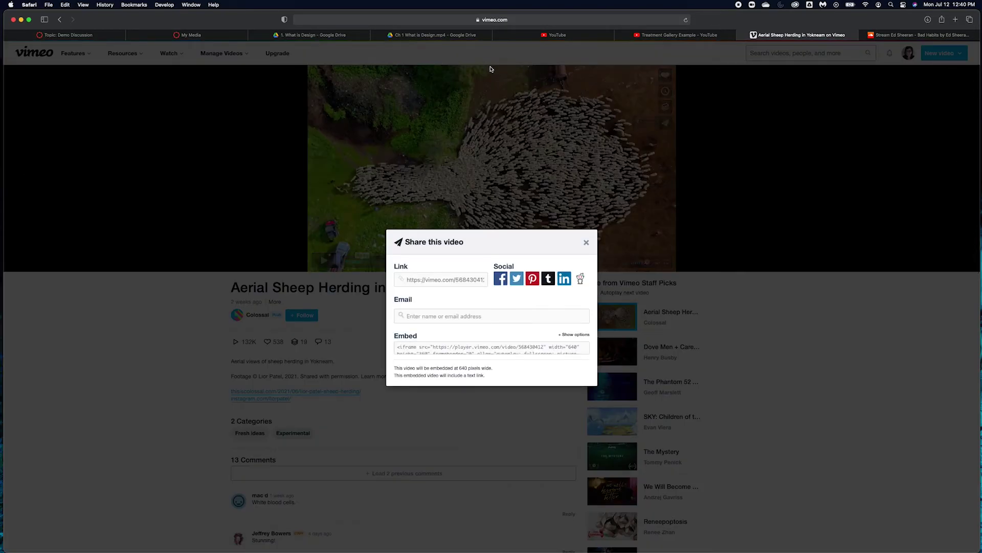
click(586, 242)
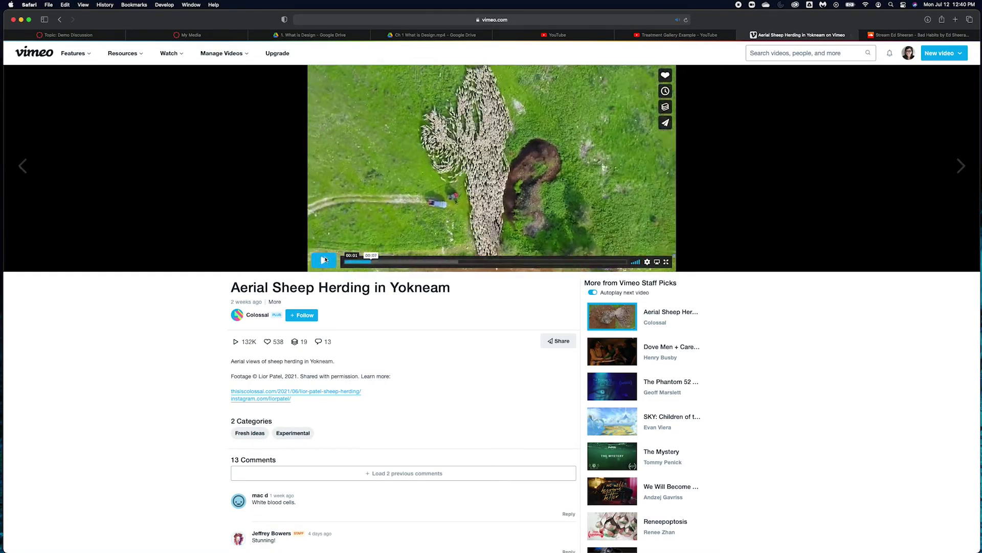
click(364, 230)
click(665, 123)
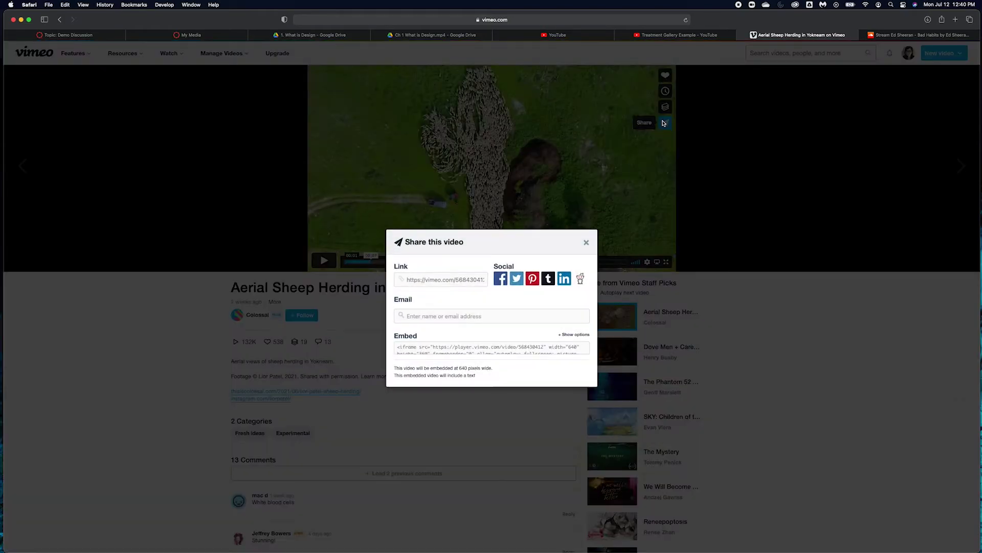
click(406, 348)
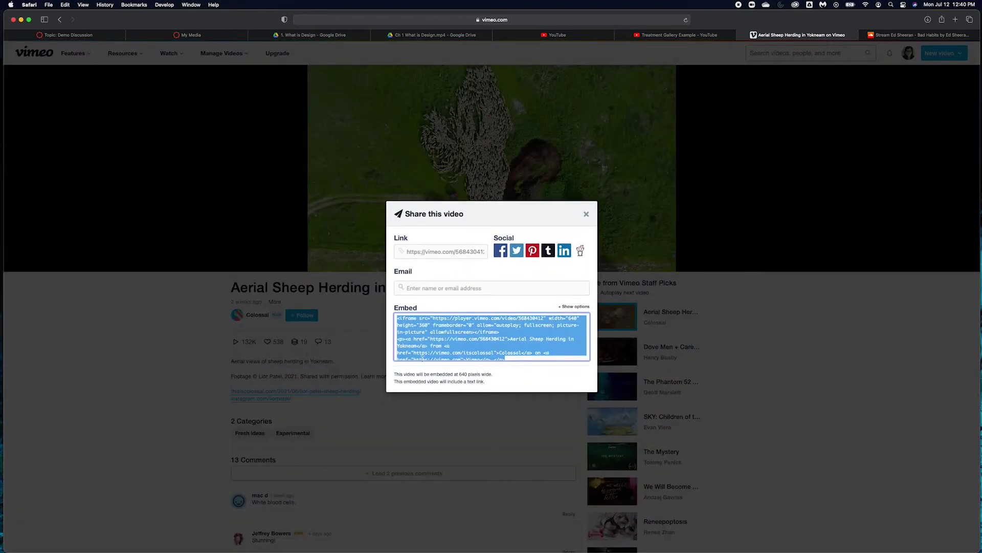
key(super+c)
Close Vimeo's share dialog and start a new reply in the Demo Discussion
click(586, 214)
click(89, 35)
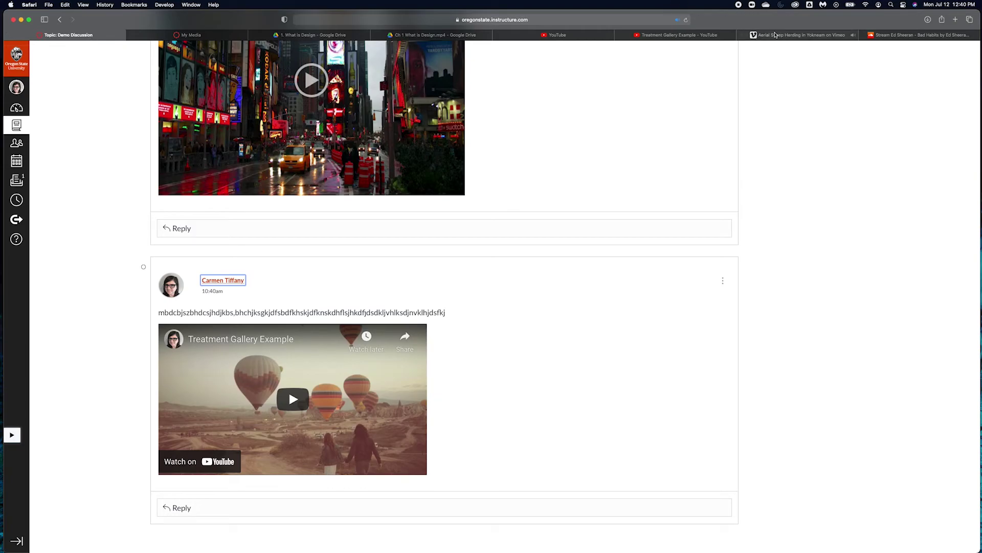
click(799, 35)
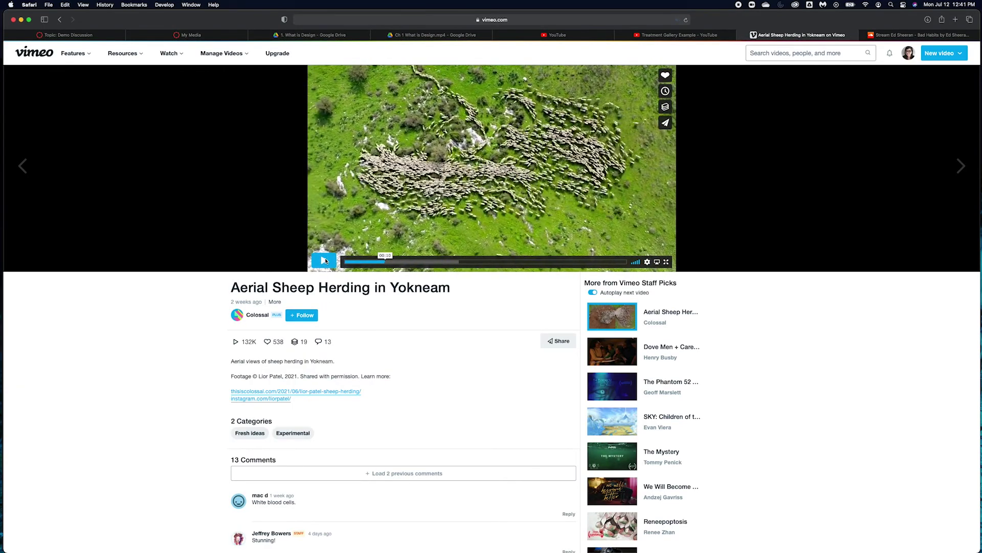
click(89, 35)
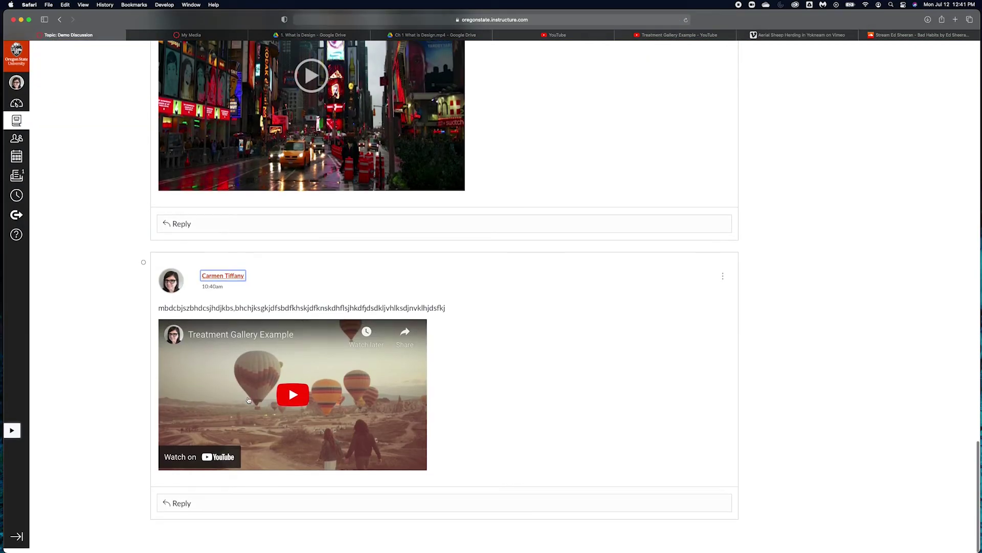
scroll(215, 414, up, 20)
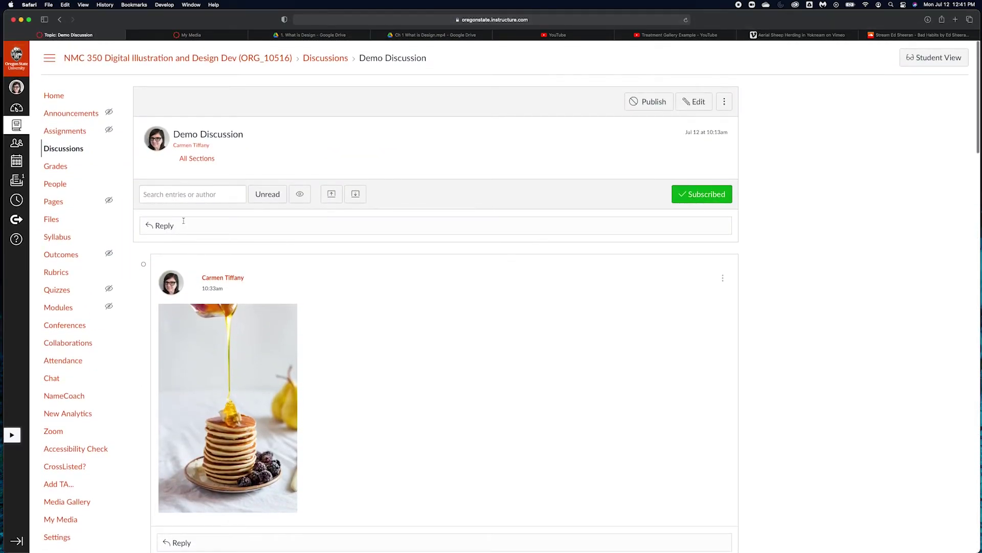
click(637, 230)
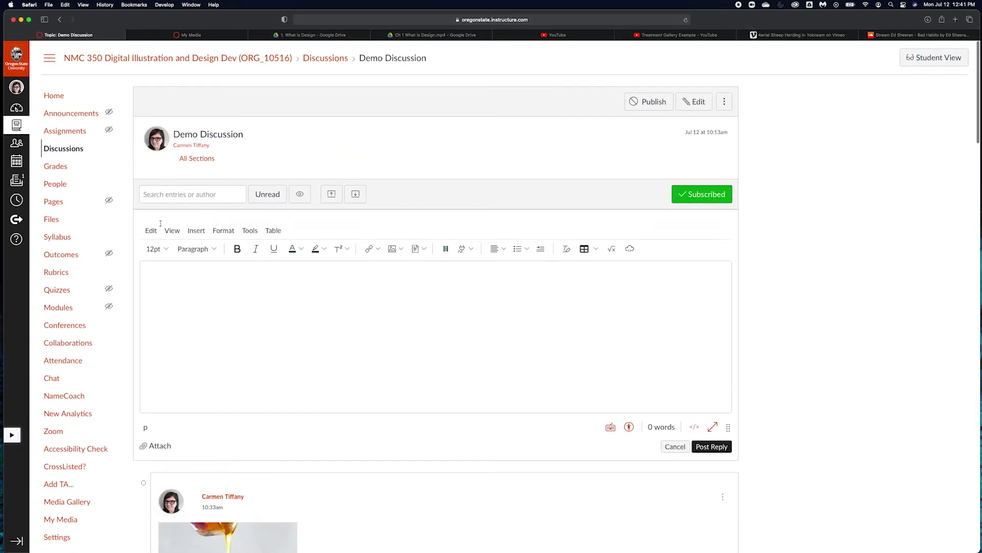
Paste the Vimeo embed code in raw HTML, preview the sheep herding video, and post the reply
click(694, 427)
key(super+v)
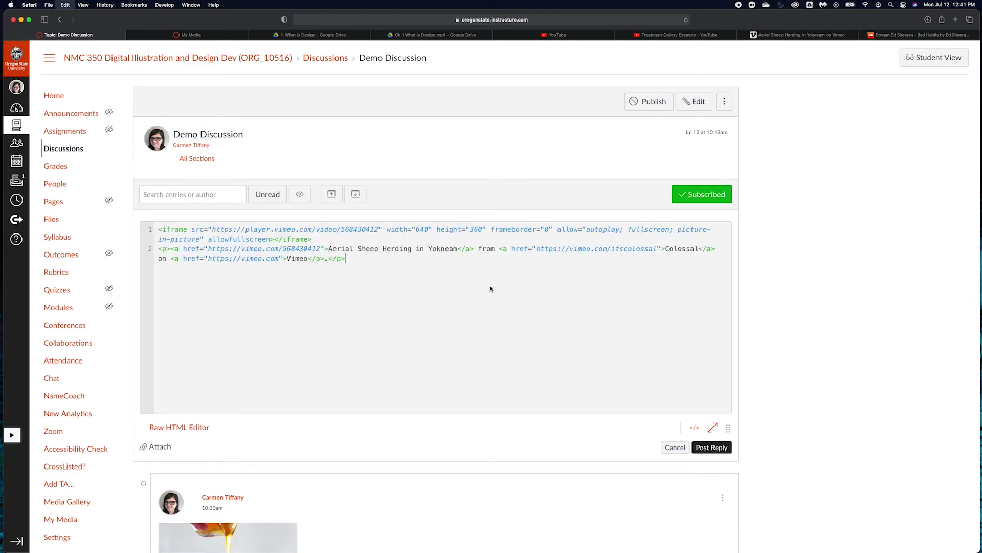
click(694, 427)
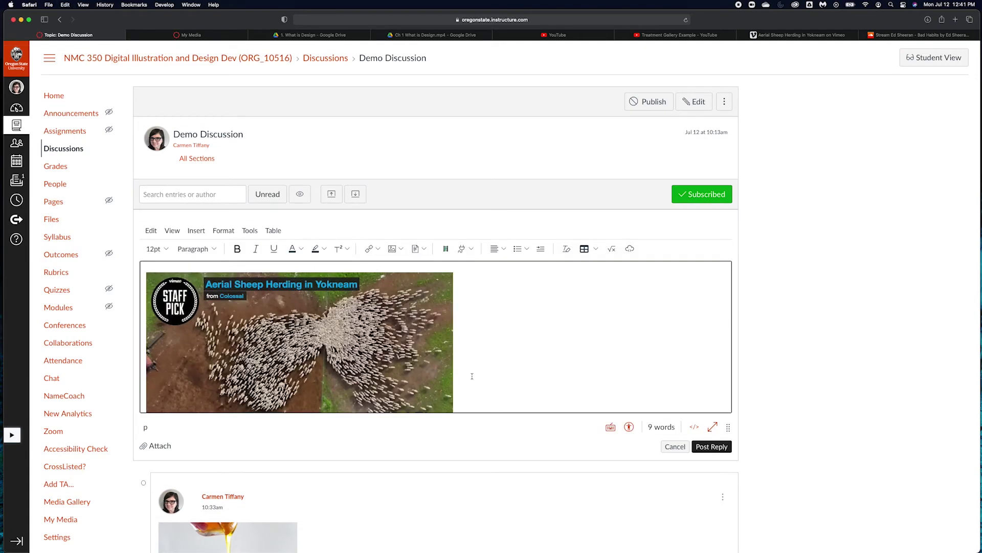
scroll(473, 376, down, 1)
click(710, 433)
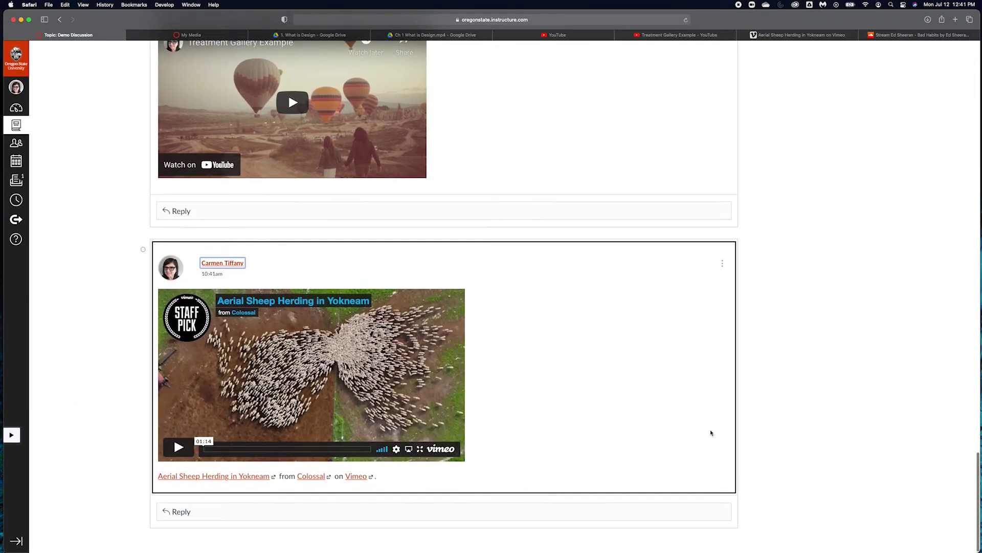
scroll(711, 432, up, 15)
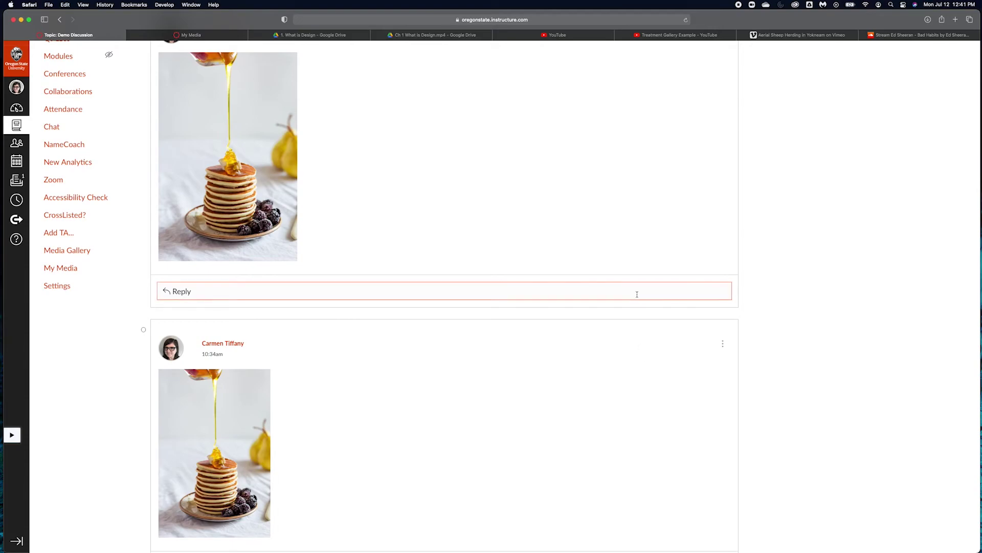
Select the iframe embed code for 'Ed Sheeran - Bad Habits' in SoundCloud's Share dialog, Embed tab
click(906, 34)
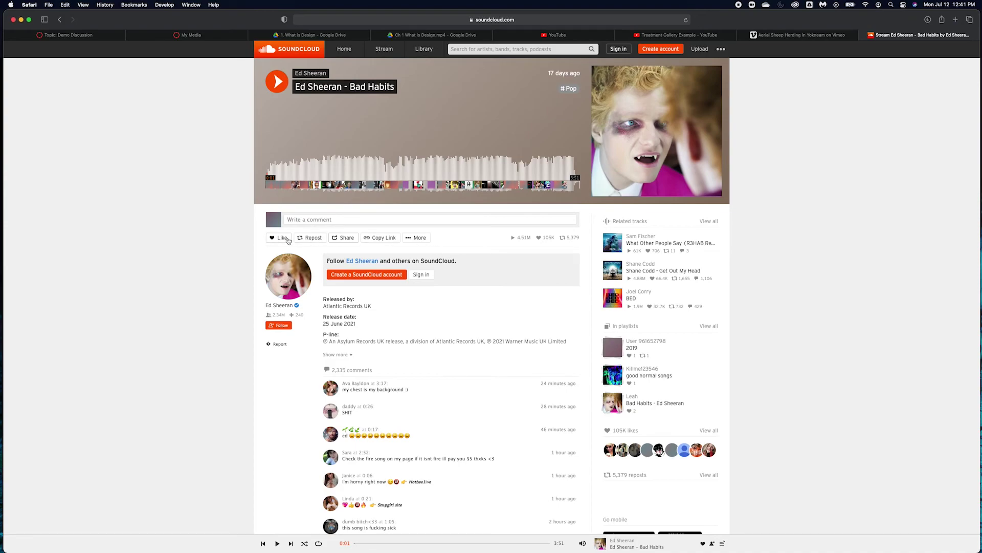
click(344, 237)
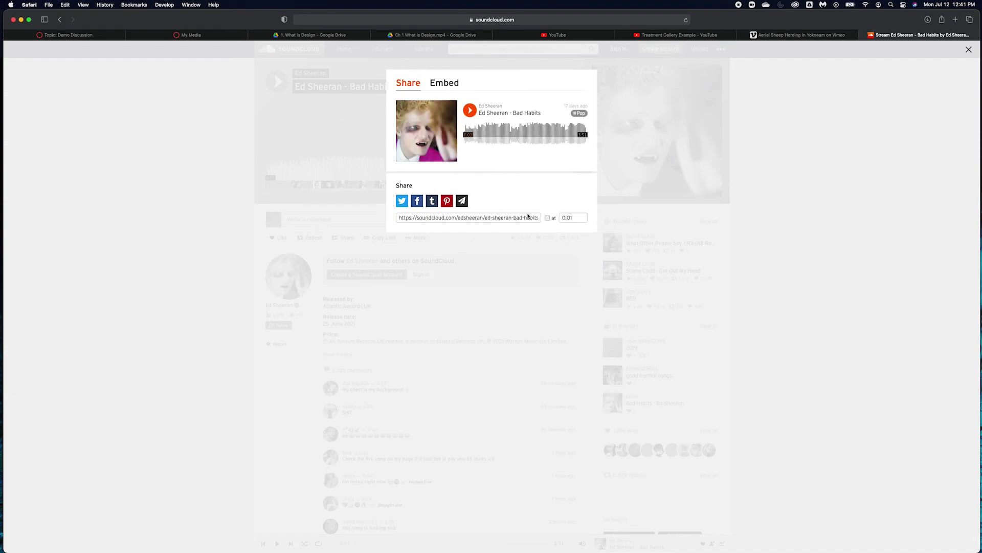
click(509, 217)
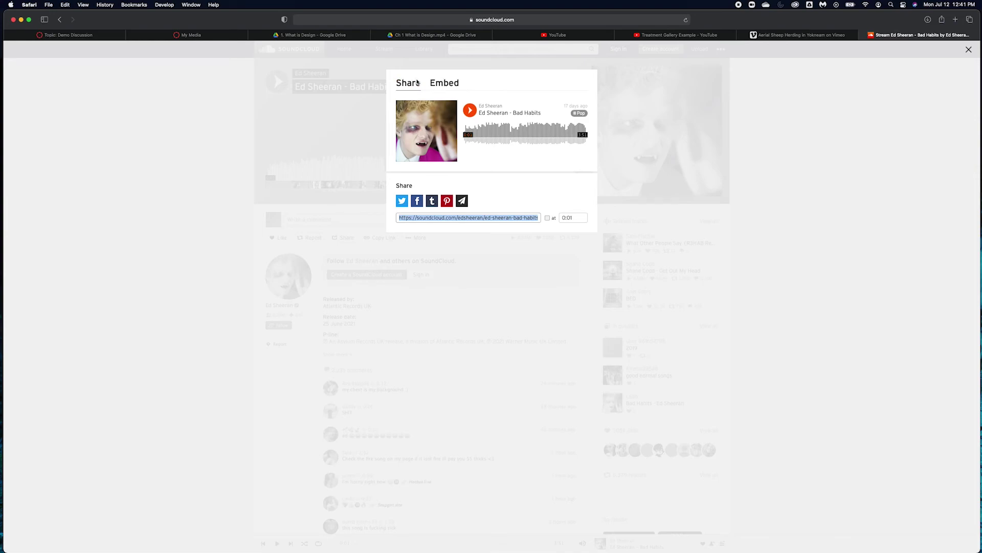
click(448, 84)
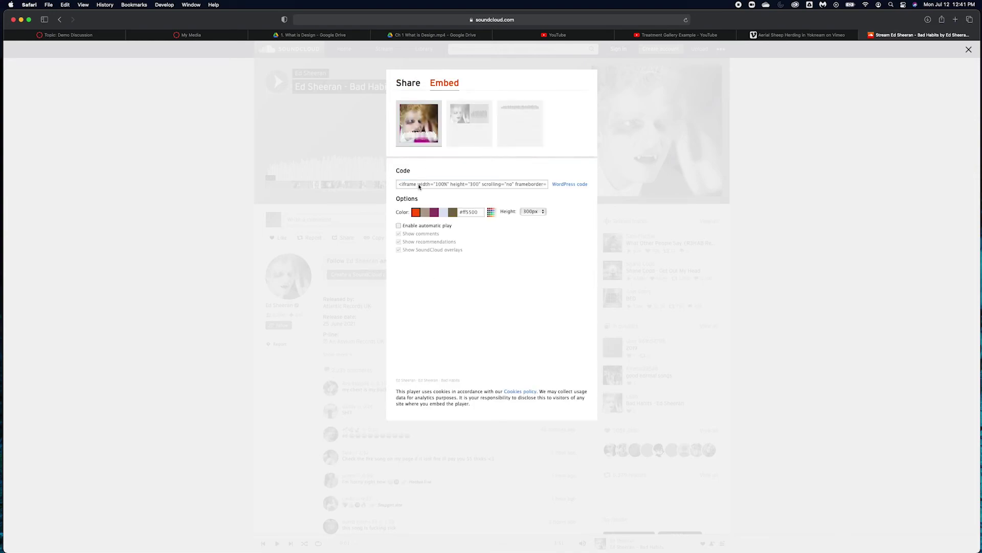
click(426, 184)
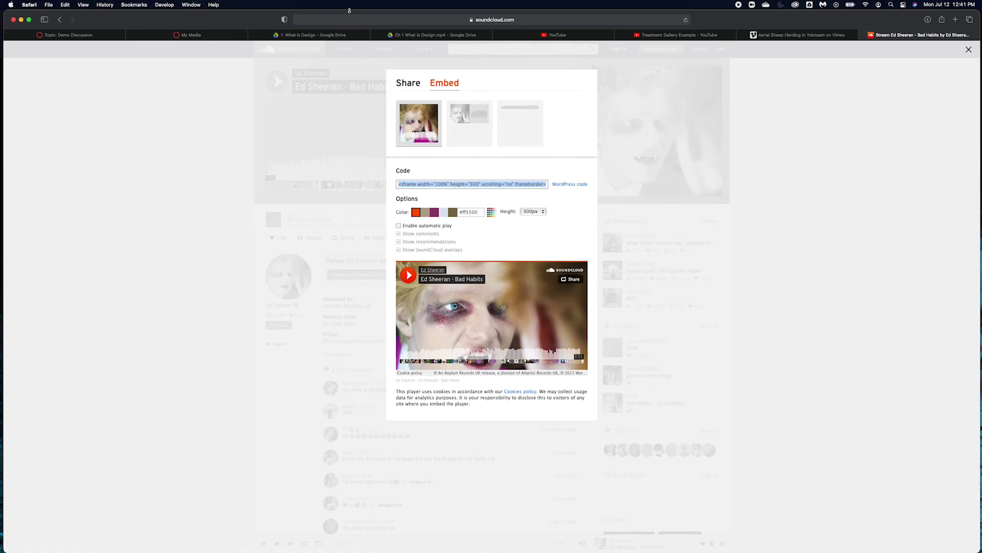
Post a Demo Discussion reply containing the pasted SoundCloud 'Bad Habits' iframe in raw HTML
click(76, 35)
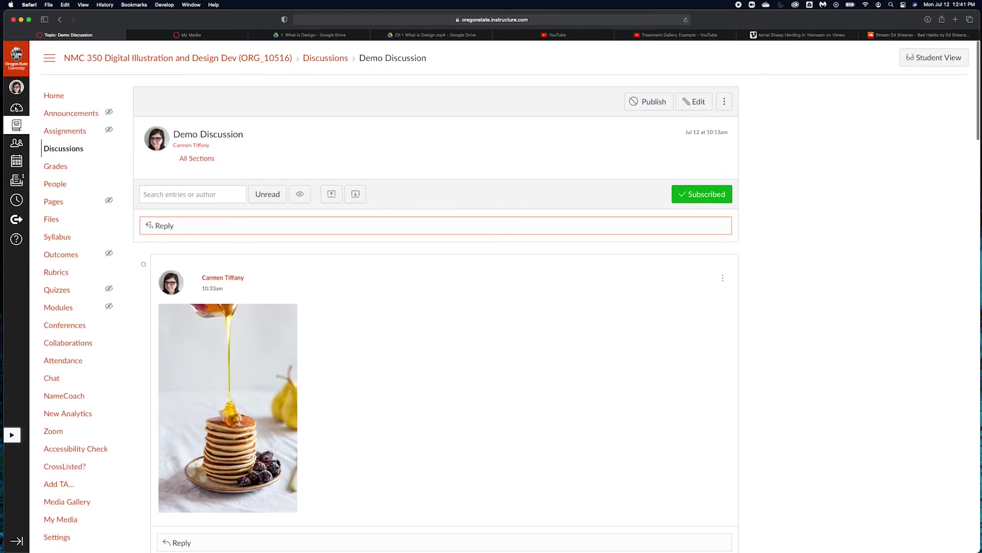
click(373, 225)
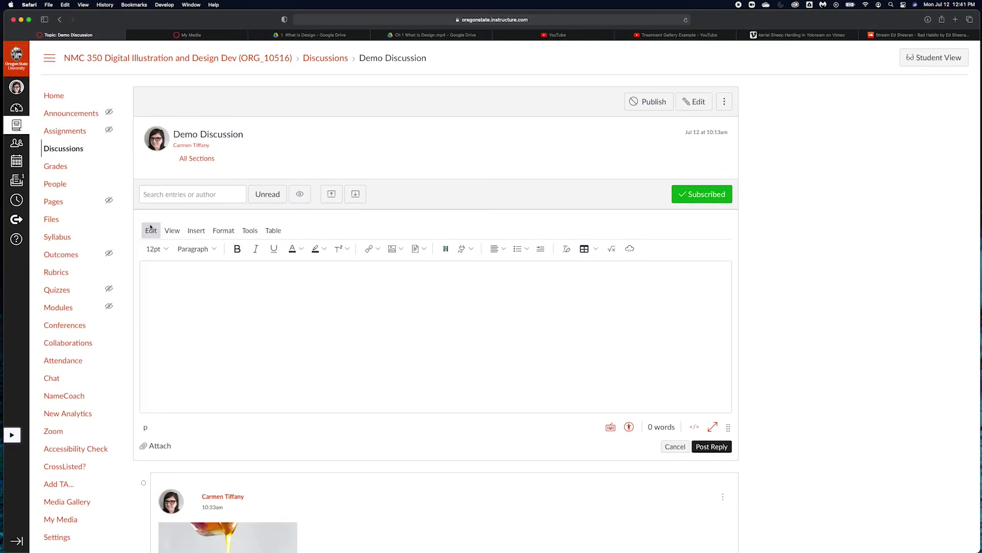
click(695, 428)
key(super+v)
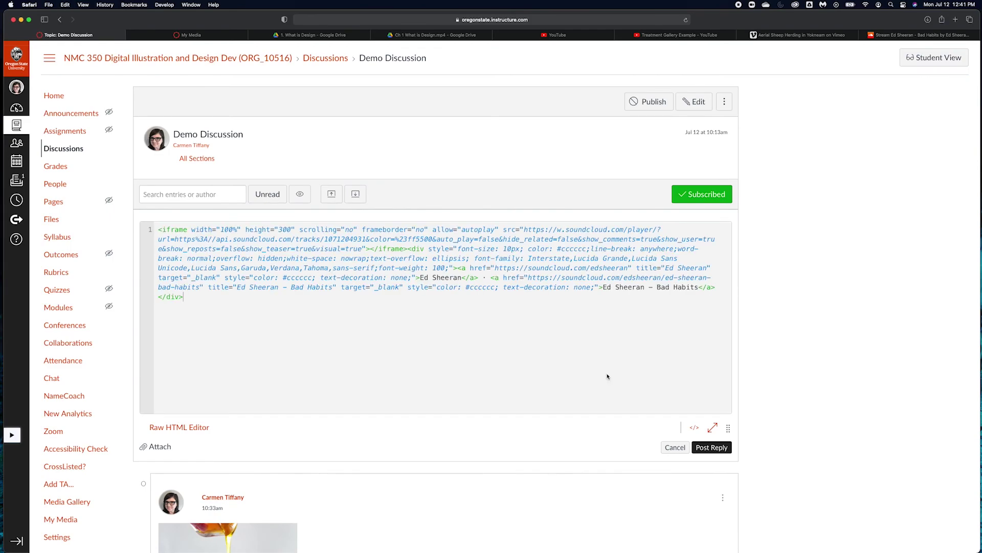
click(693, 429)
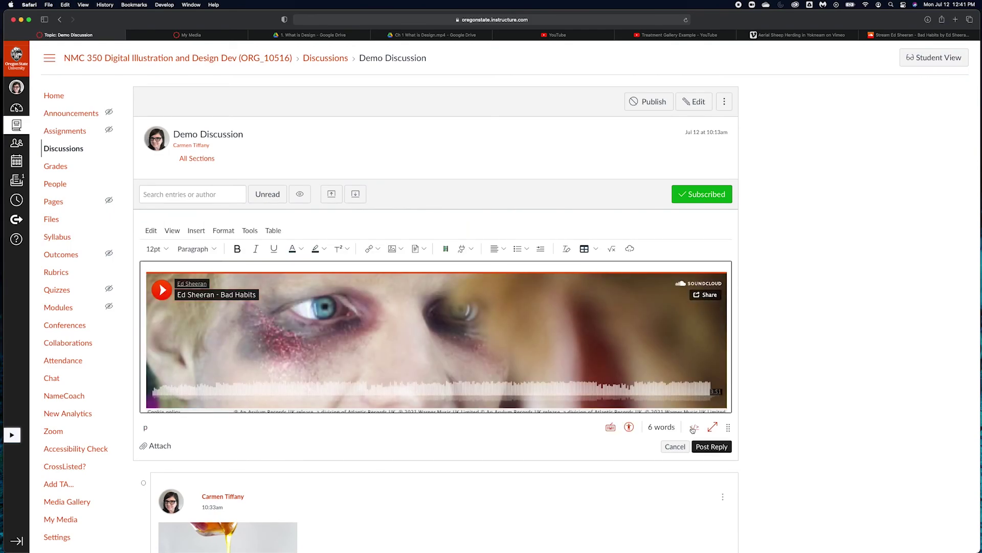
scroll(519, 344, down, 2)
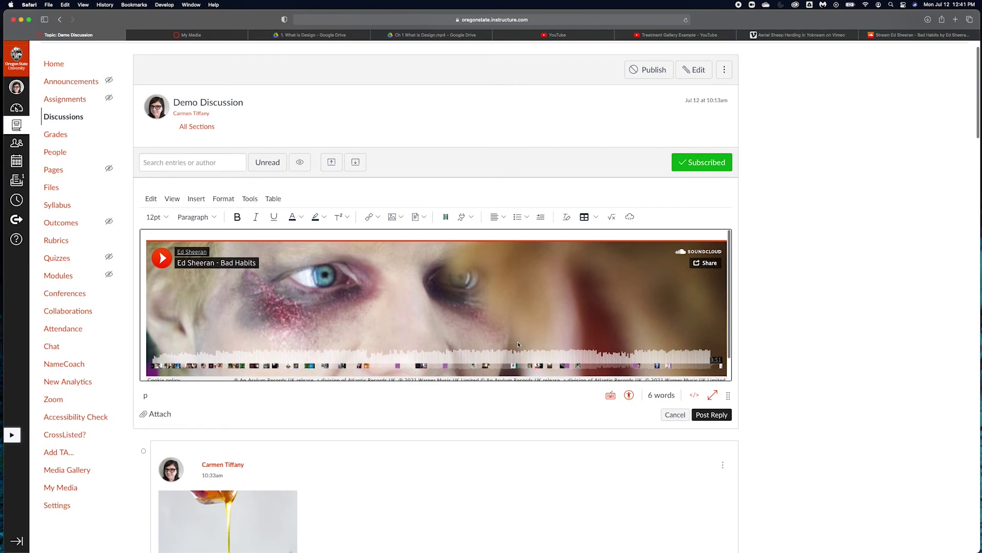
scroll(459, 297, down, 5)
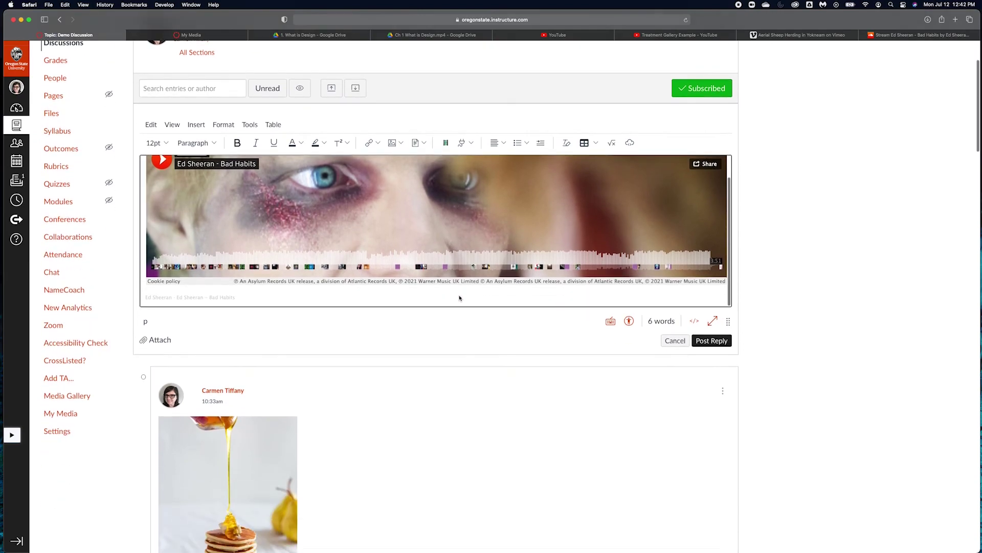
scroll(468, 235, up, 3)
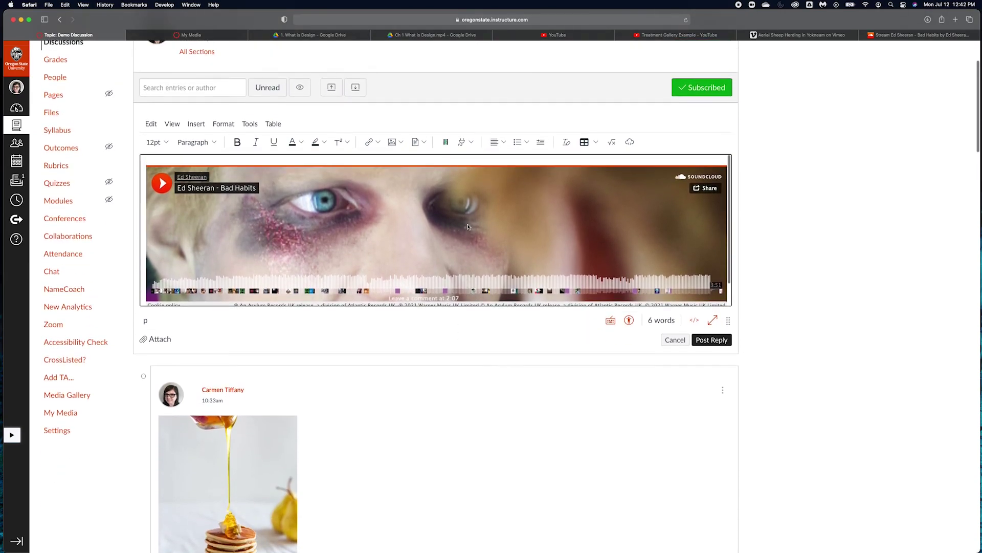
click(705, 344)
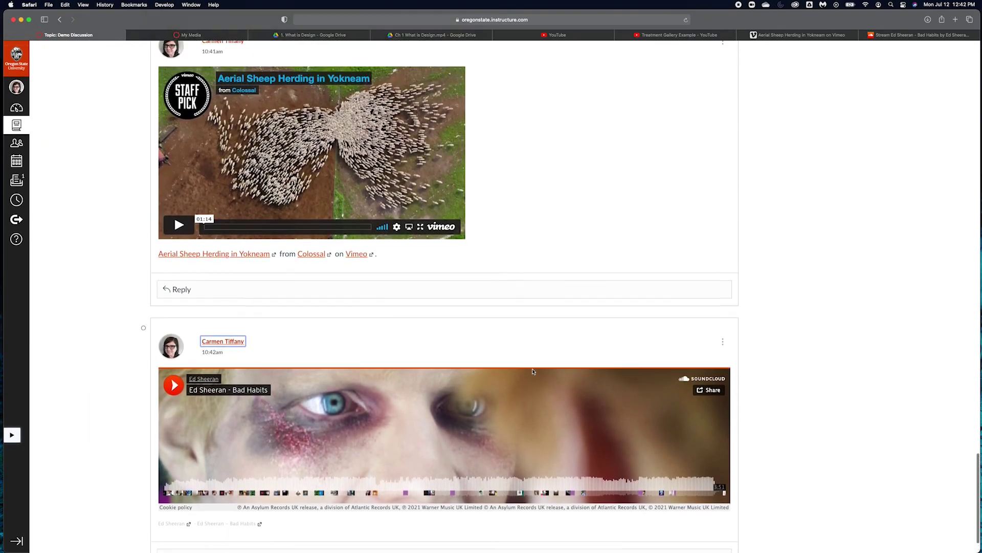
scroll(533, 372, up, 20)
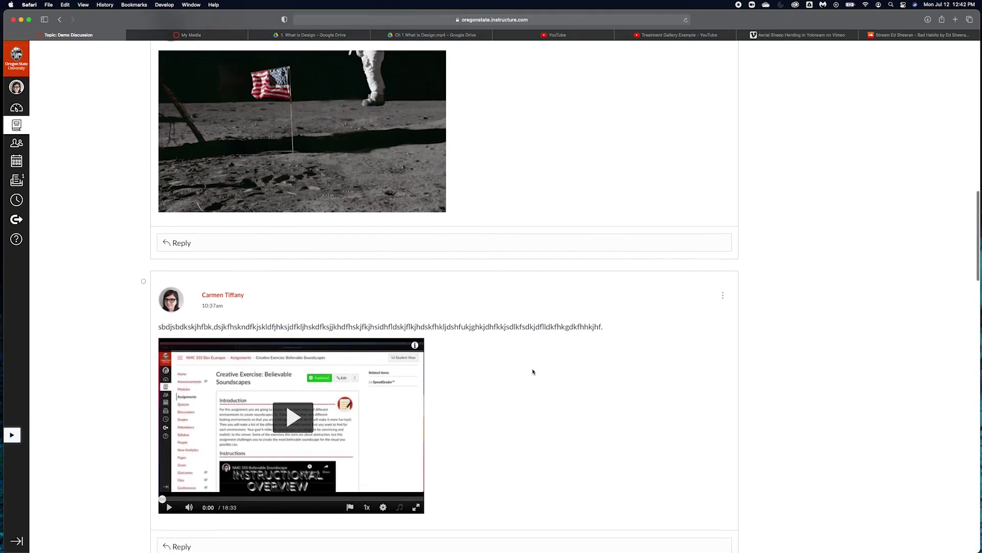
scroll(533, 372, up, 15)
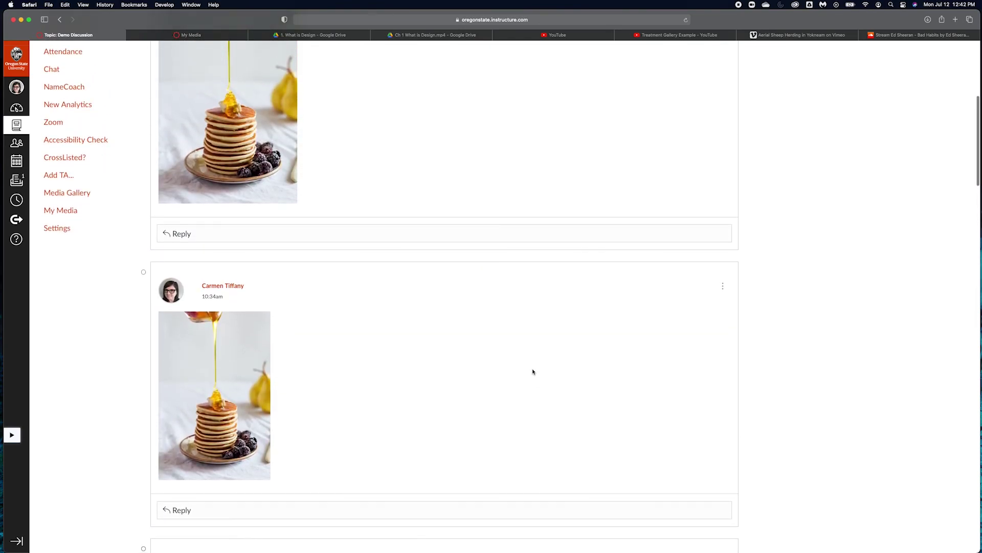
scroll(533, 371, up, 10)
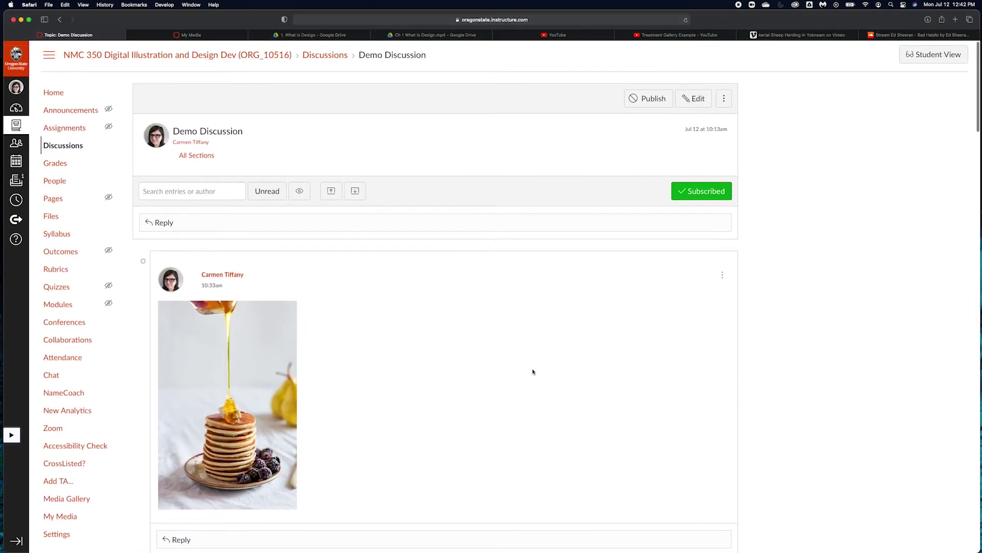
scroll(533, 372, down, 10)
scroll(533, 372, down, 10)
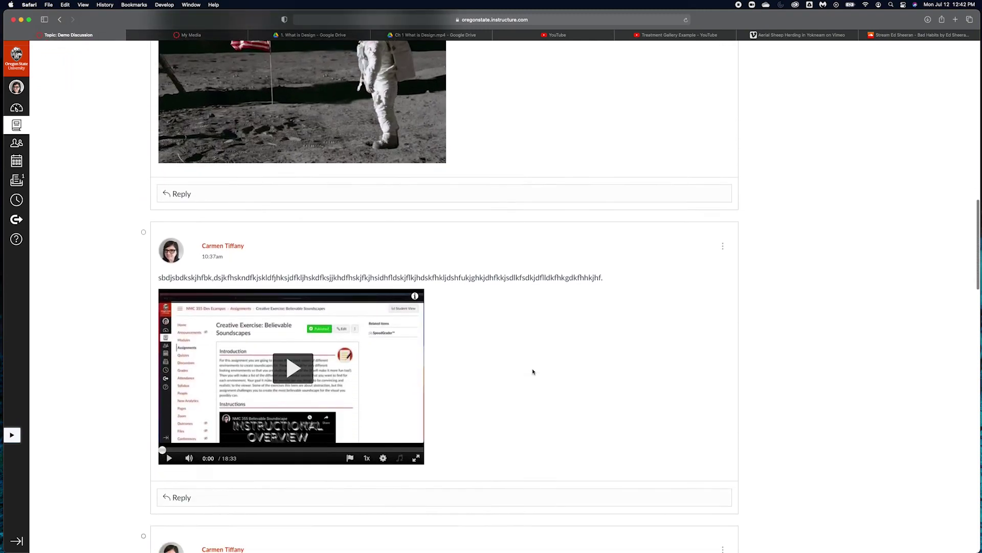
scroll(532, 371, up, 9)
scroll(533, 372, up, 1)
scroll(533, 372, down, 10)
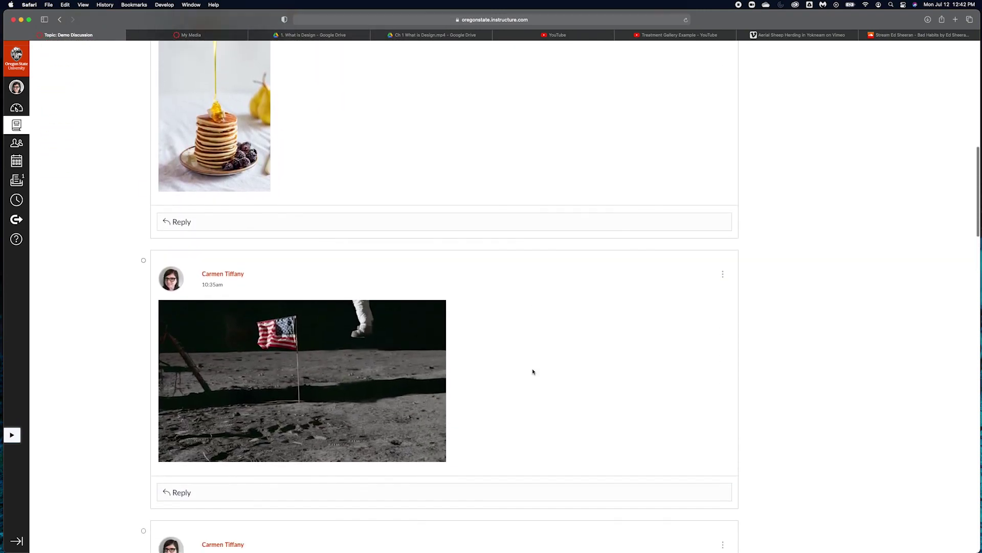
scroll(533, 372, down, 9)
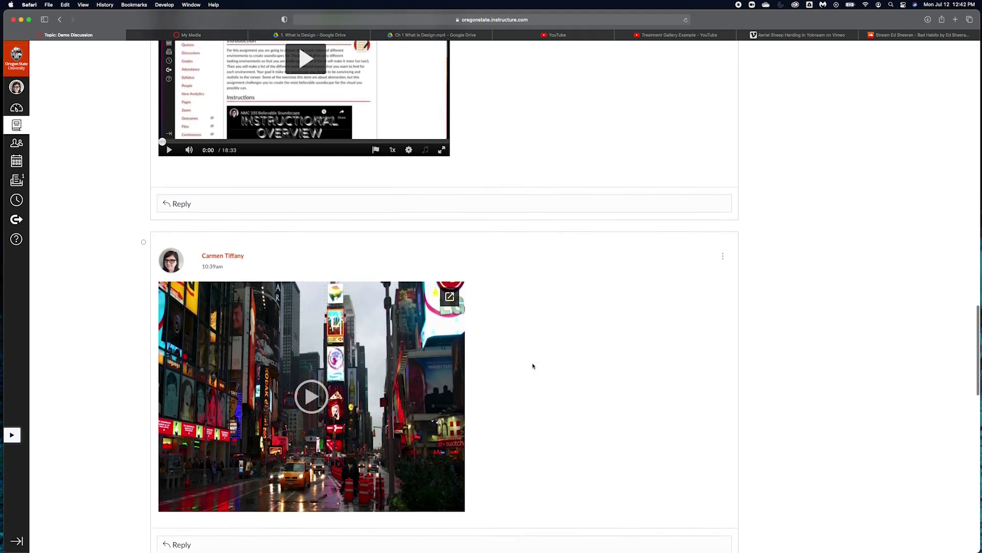
scroll(533, 365, down, 12)
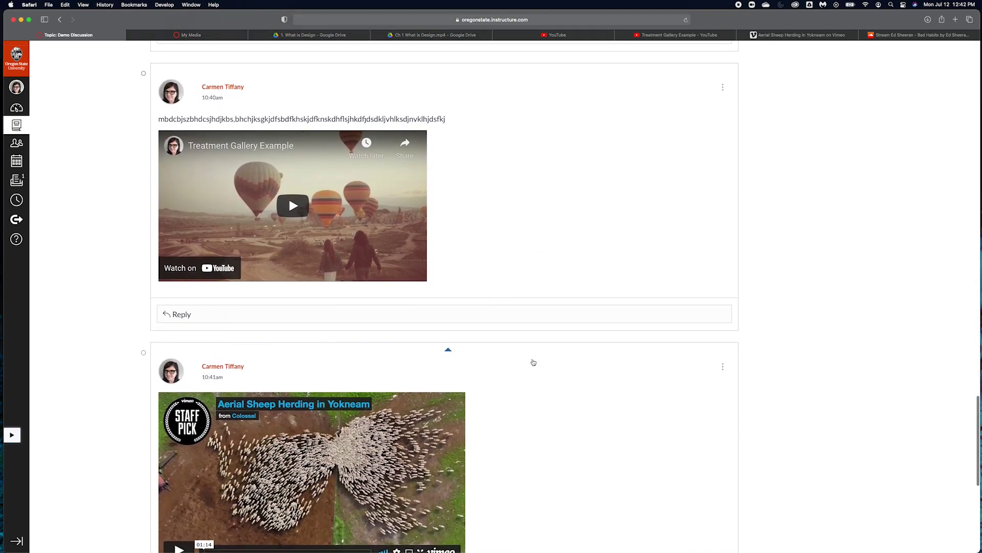
scroll(533, 362, down, 4)
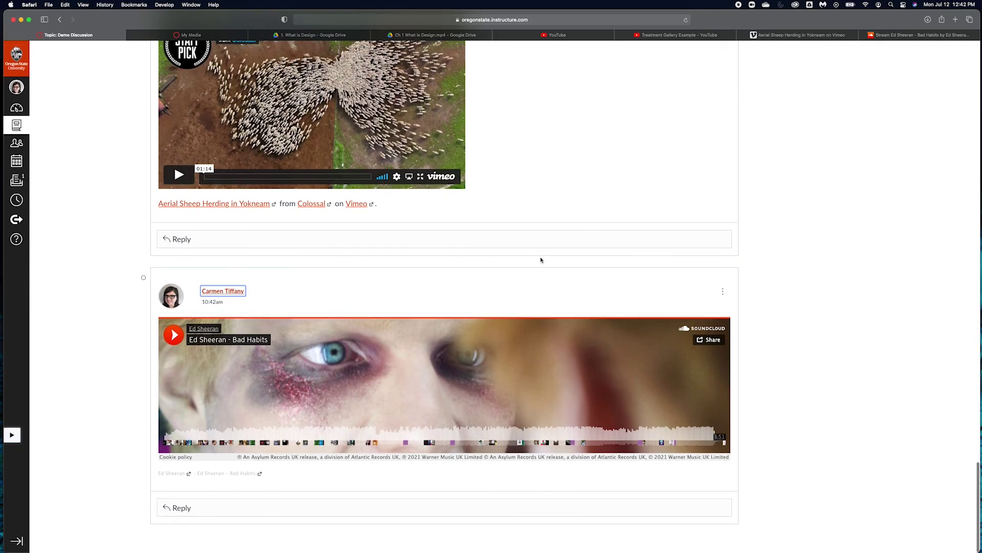
scroll(541, 259, up, 20)
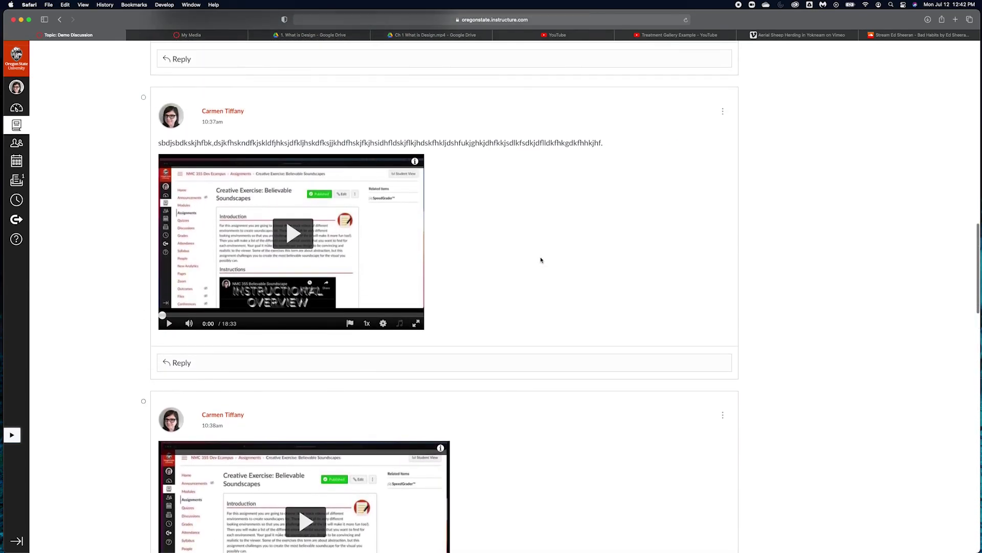
scroll(540, 259, up, 20)
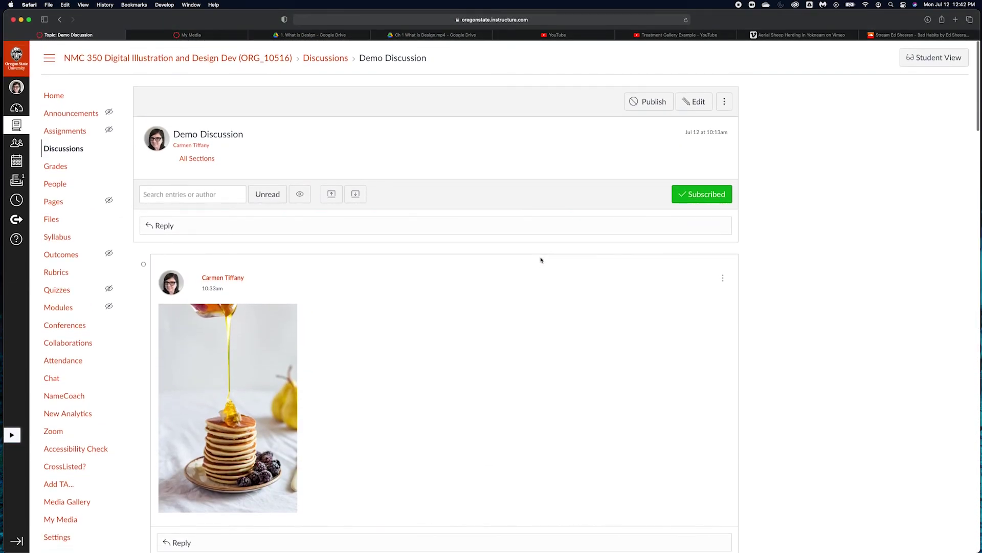